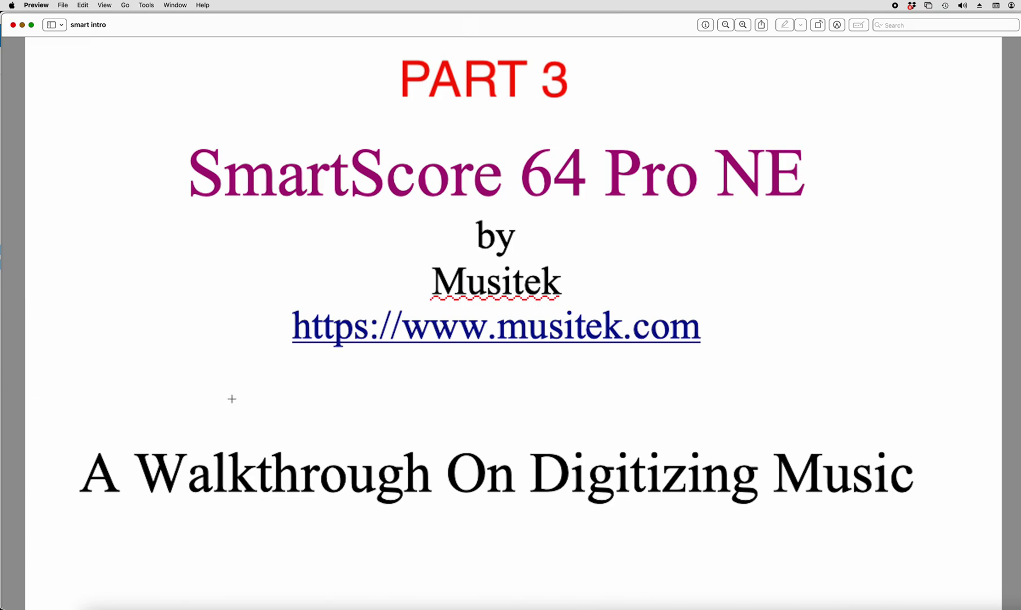
Step: Quit Preview from its menu to reveal the Lorena score in the Note Editor
click(46, 6)
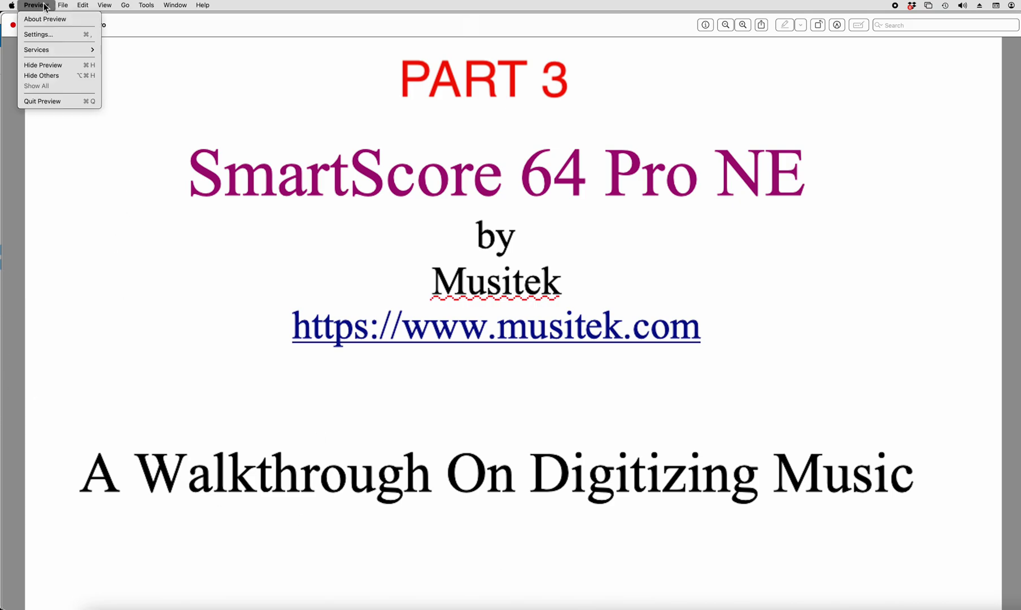
click(57, 102)
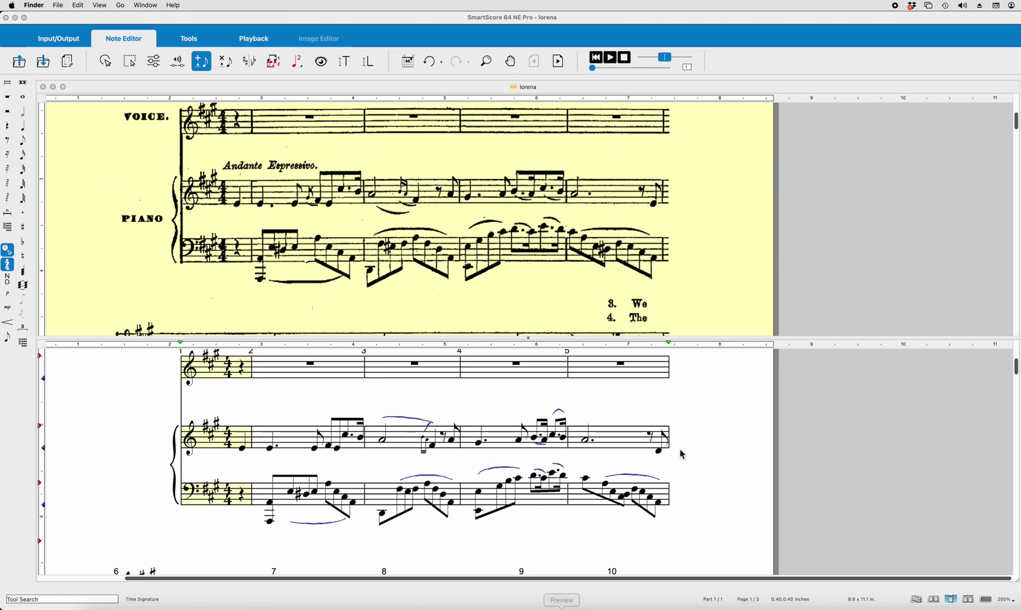
Step: Insert a 4/4 time signature at measure 5, then undo it
scroll(403, 475, down, 10)
scroll(404, 481, up, 10)
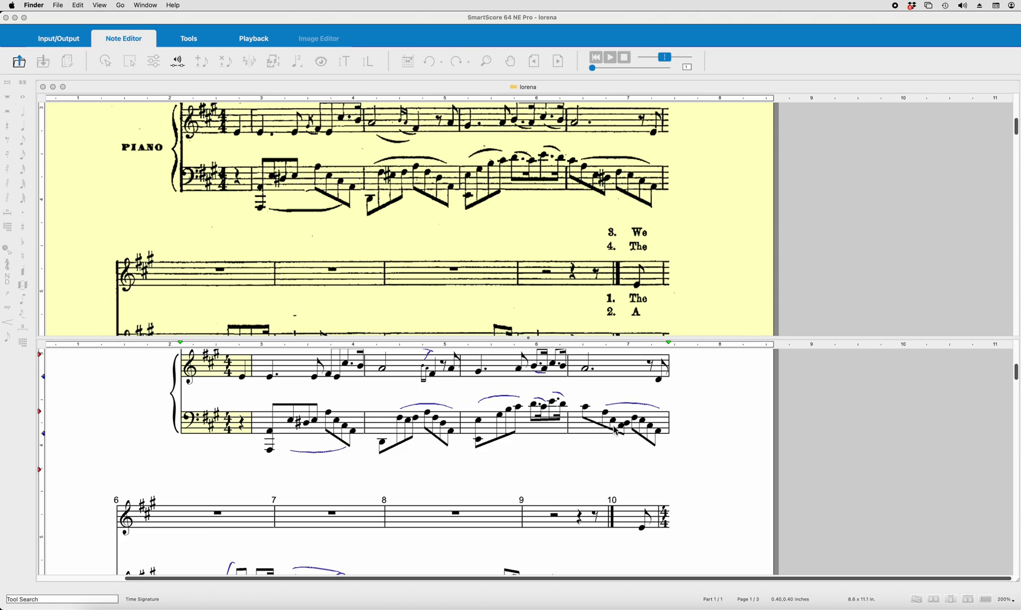
click(618, 456)
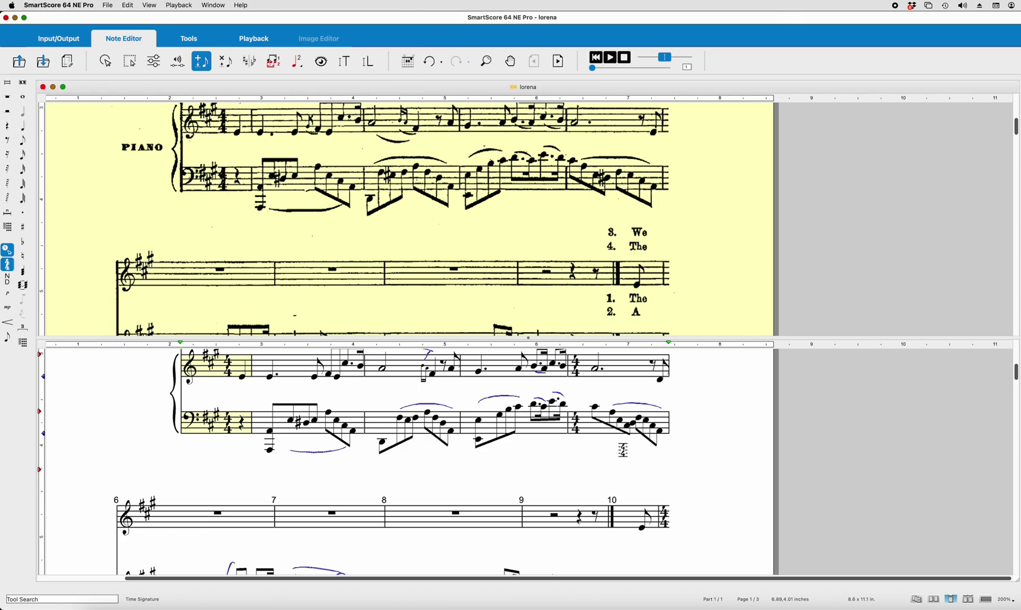
key(super+z)
key(Escape)
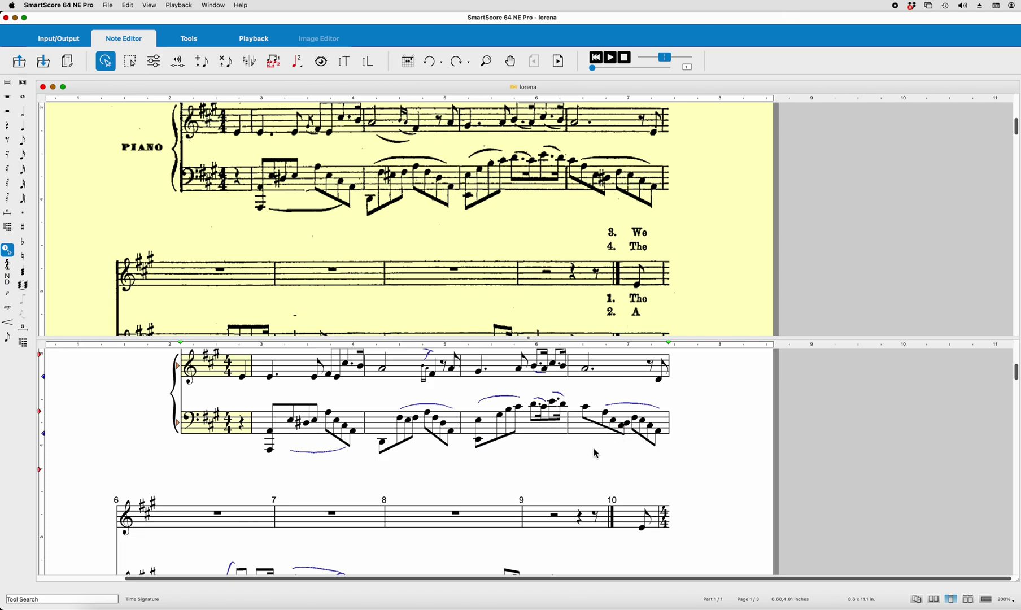
Step: Try the delete and note-entry tools, then return to selection mode
key(x)
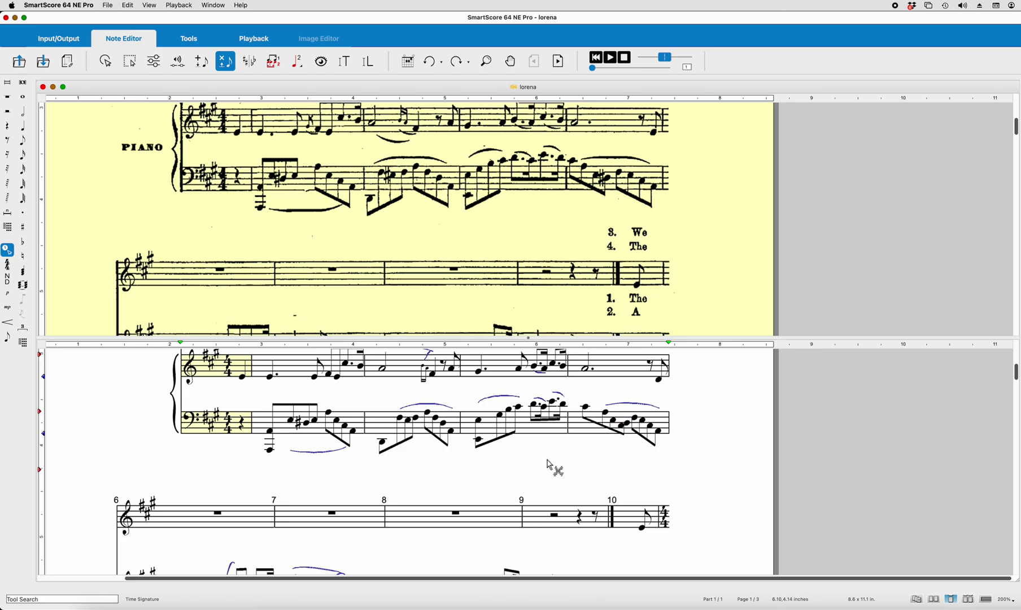
key(t)
click(623, 429)
key(Escape)
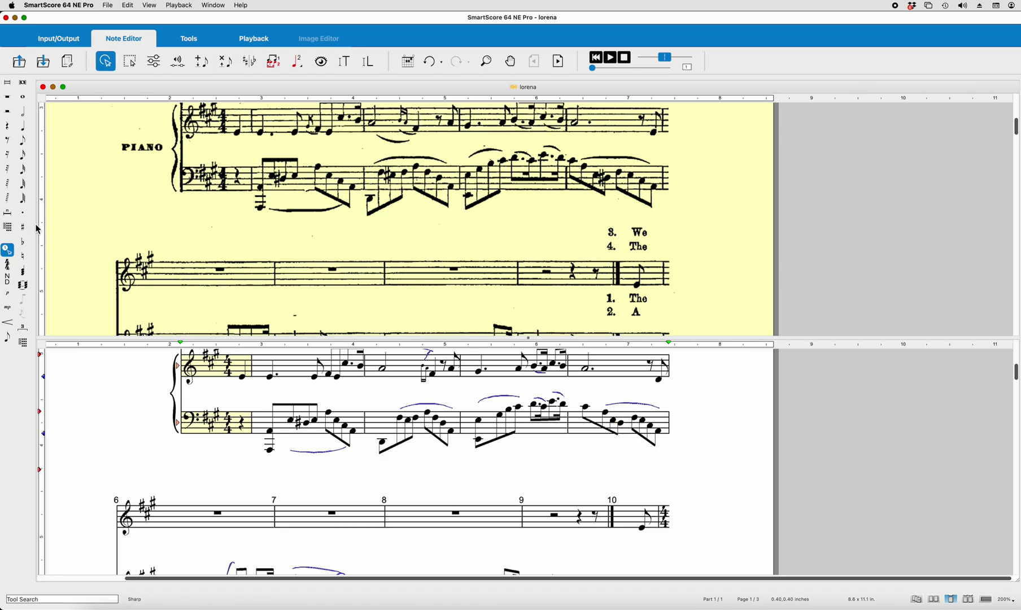
Step: Open the Accidentals palette with the Sharp button and nudge the sharped note into place
click(23, 226)
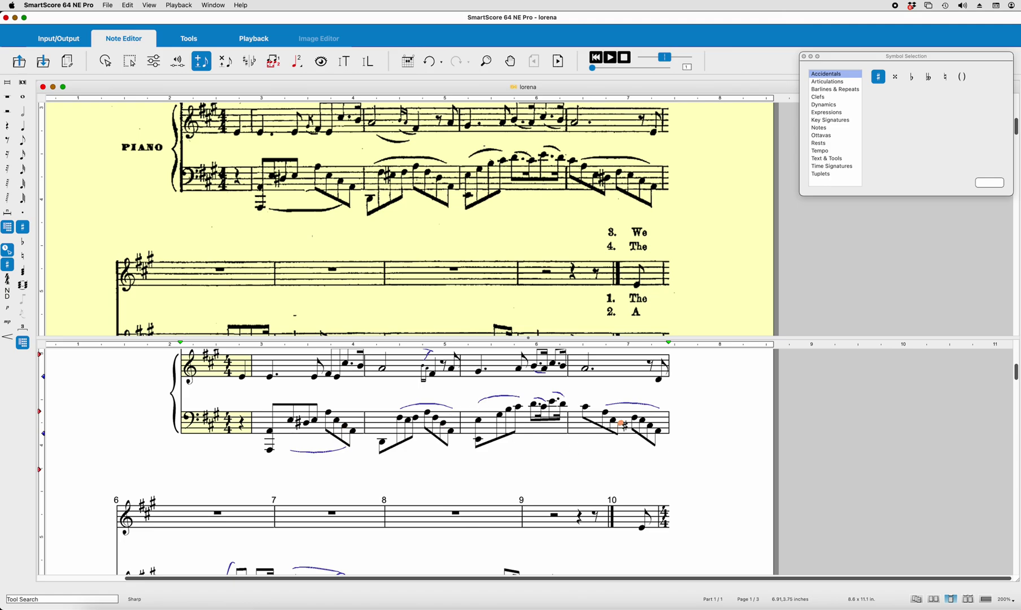
key(Escape)
click(622, 464)
click(623, 466)
click(625, 463)
key(Escape)
key(Escape)
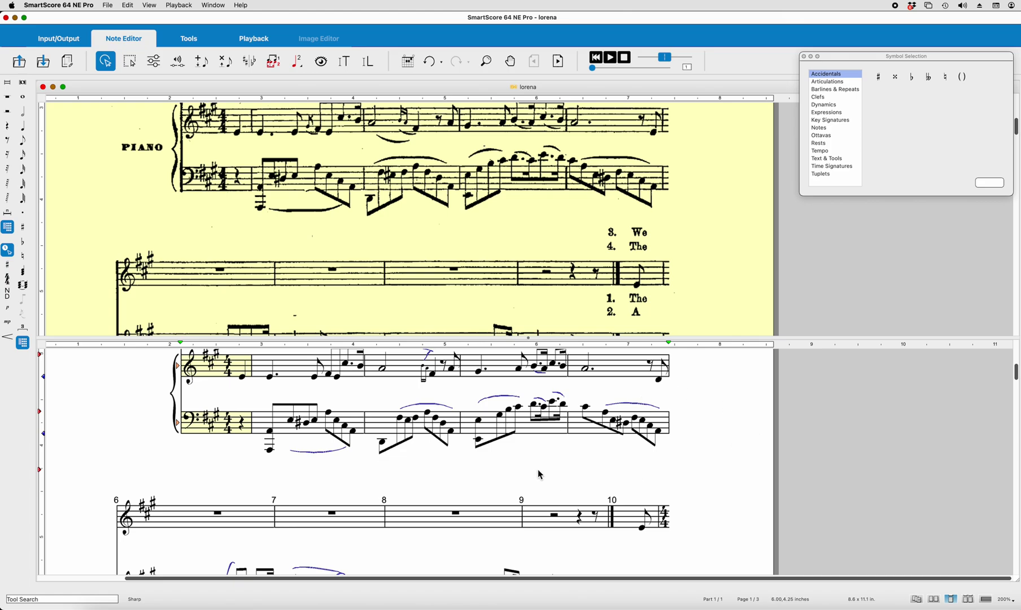
scroll(539, 475, up, 2)
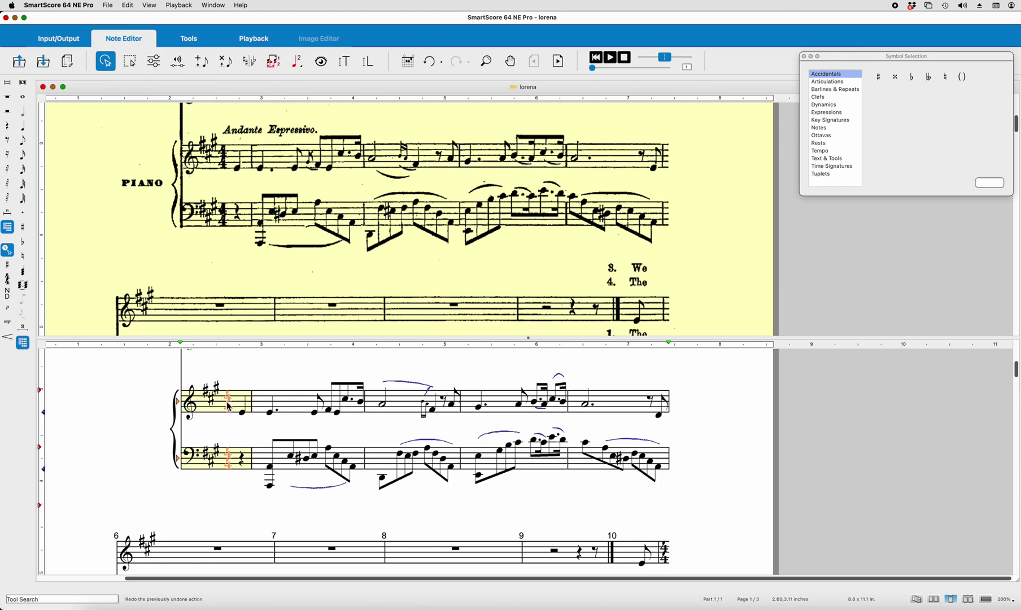
Step: Show hidden symbols and apply a custom 1/4 time signature to measure 1
click(322, 62)
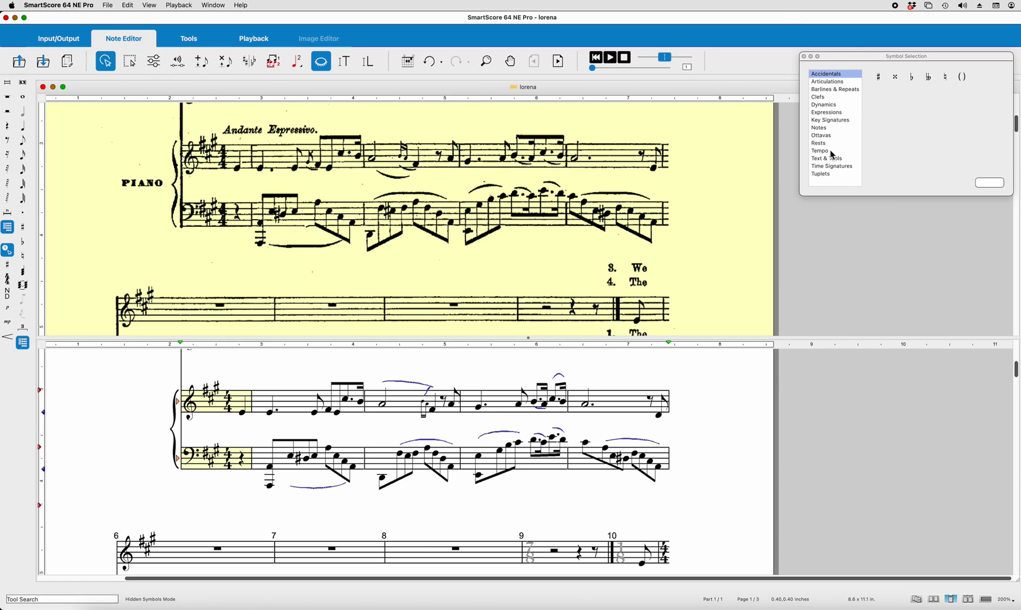
click(828, 166)
click(879, 105)
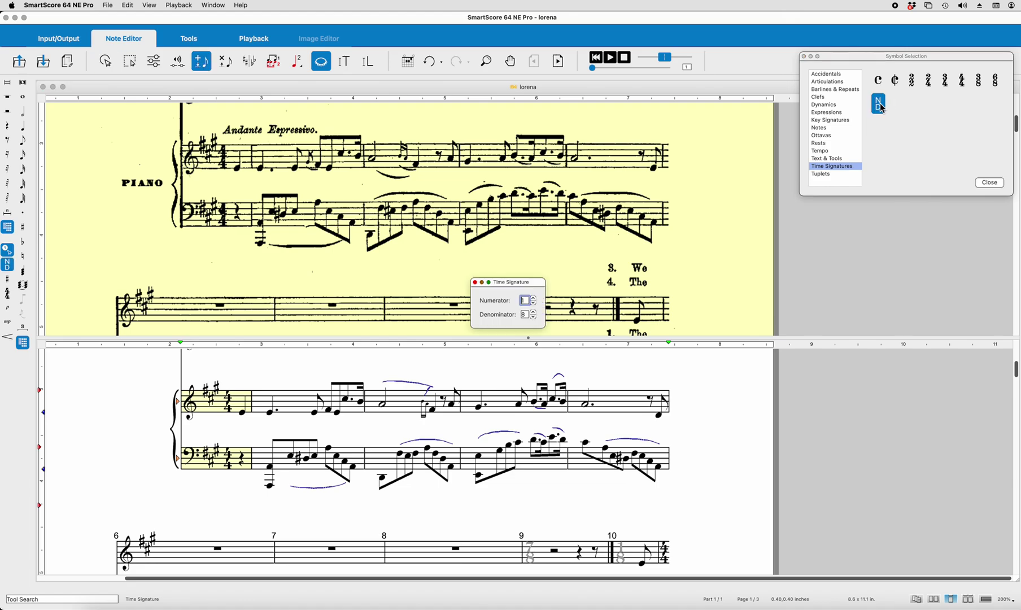
click(534, 312)
click(534, 318)
click(535, 319)
click(534, 318)
click(226, 407)
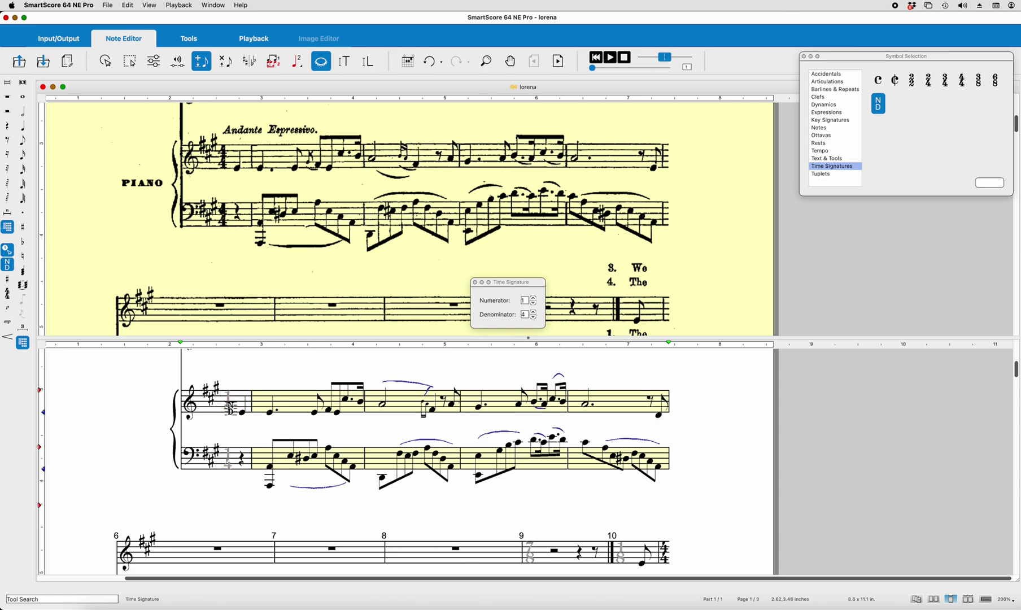
click(475, 282)
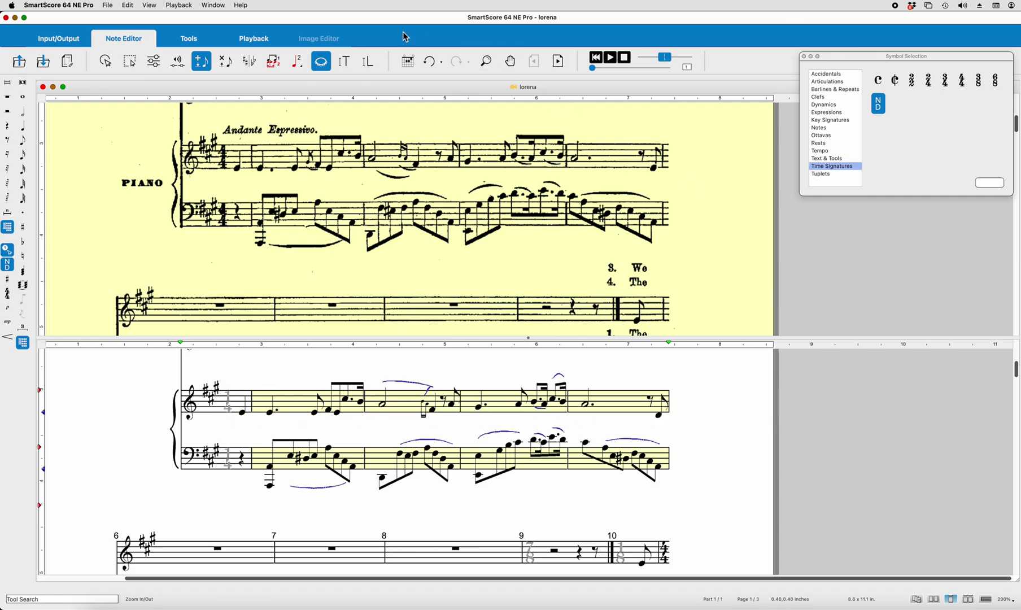
Step: Hide the symbols again and place a 4/4 time signature at measure 2
click(321, 61)
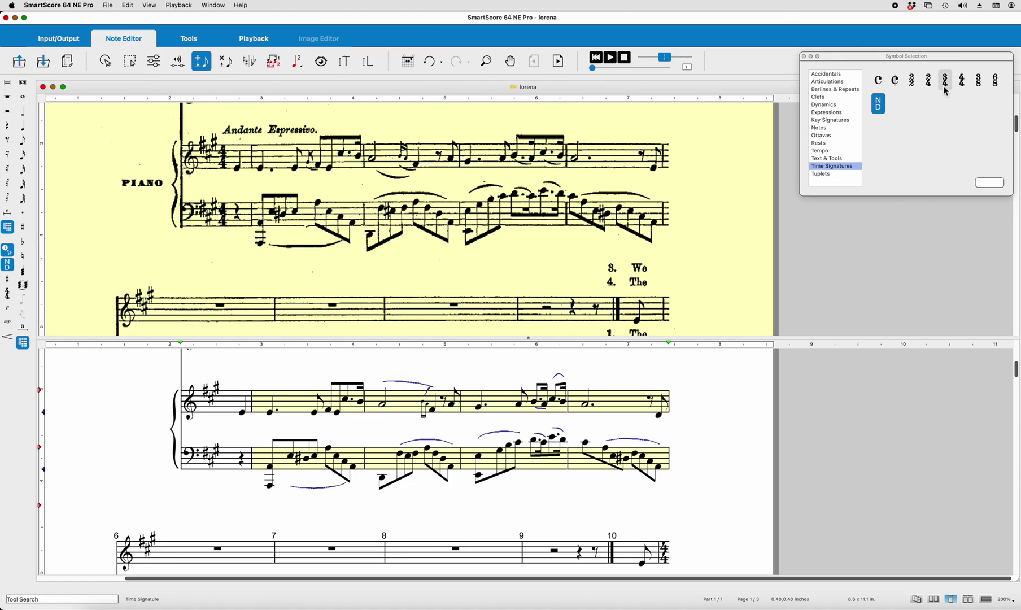
click(962, 80)
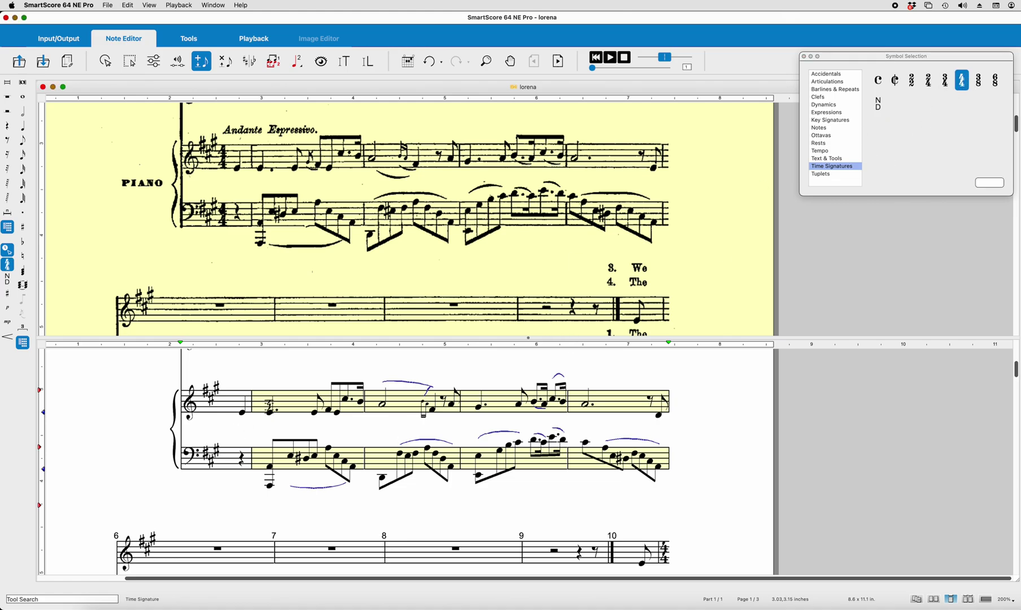
click(269, 403)
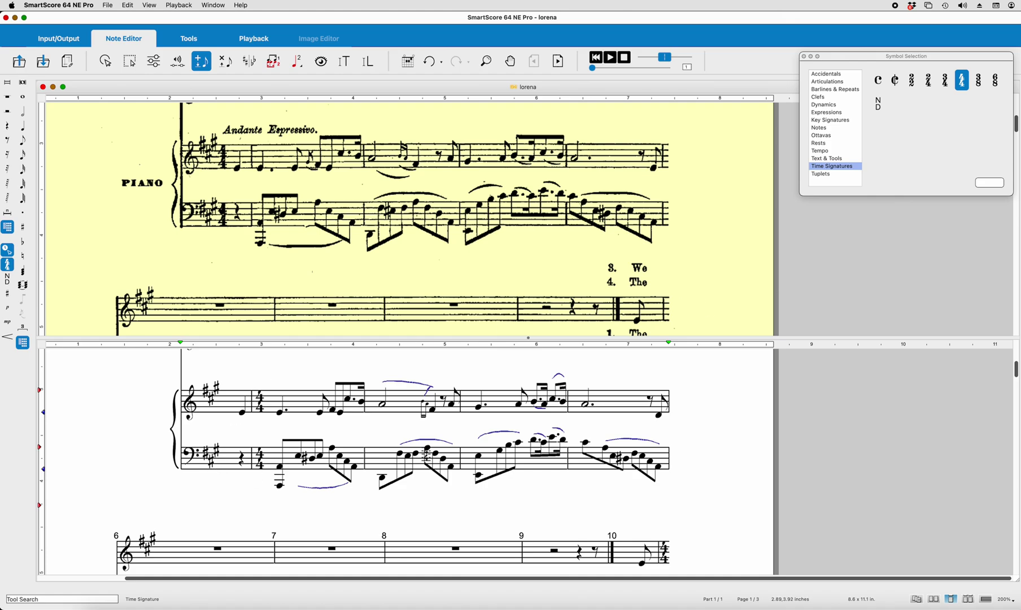
scroll(481, 432, down, 5)
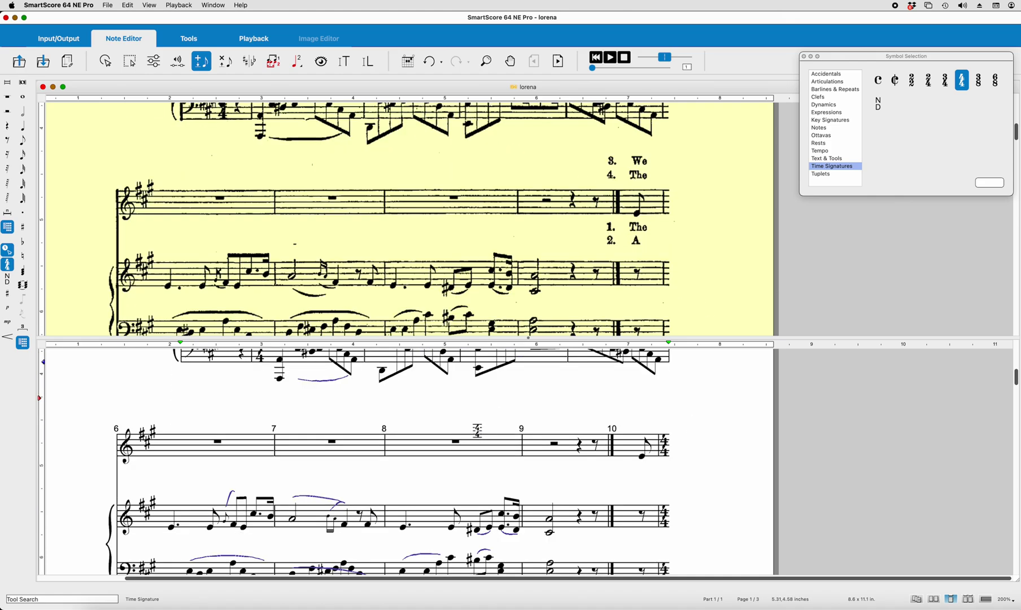
click(327, 63)
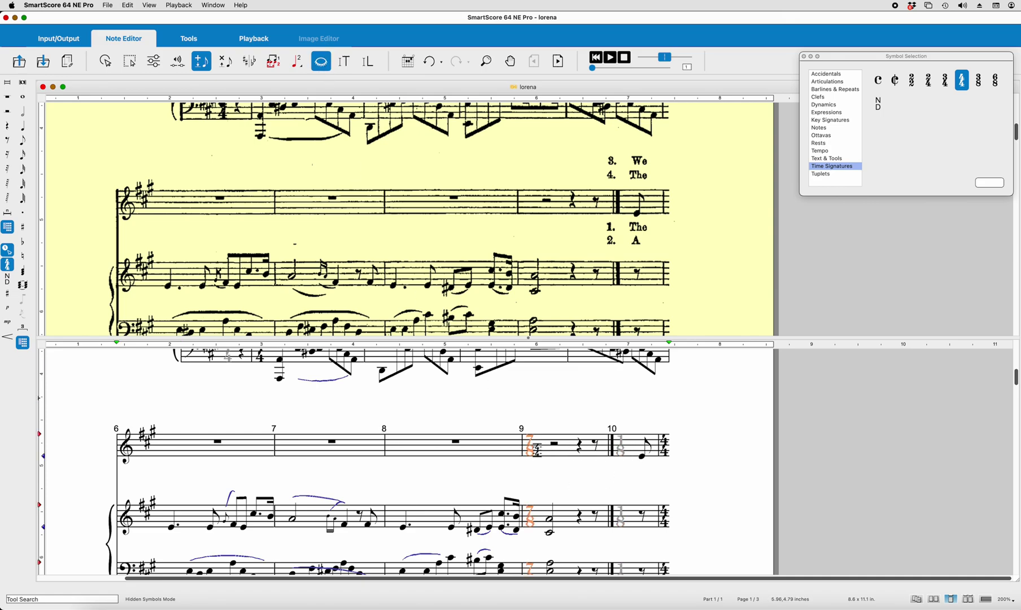
scroll(633, 457, down, 5)
scroll(633, 456, down, 10)
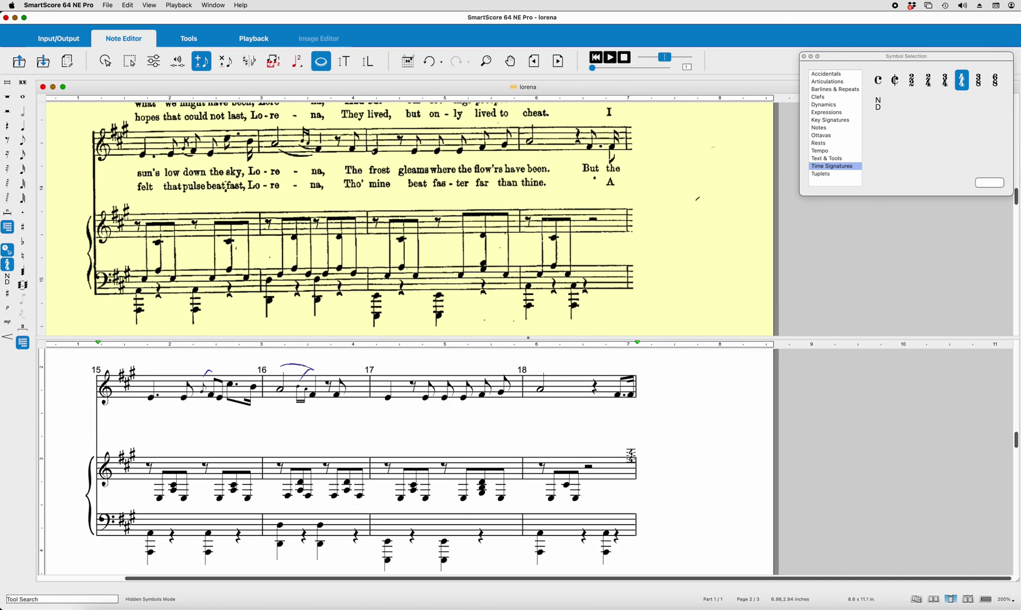
scroll(631, 454, down, 12)
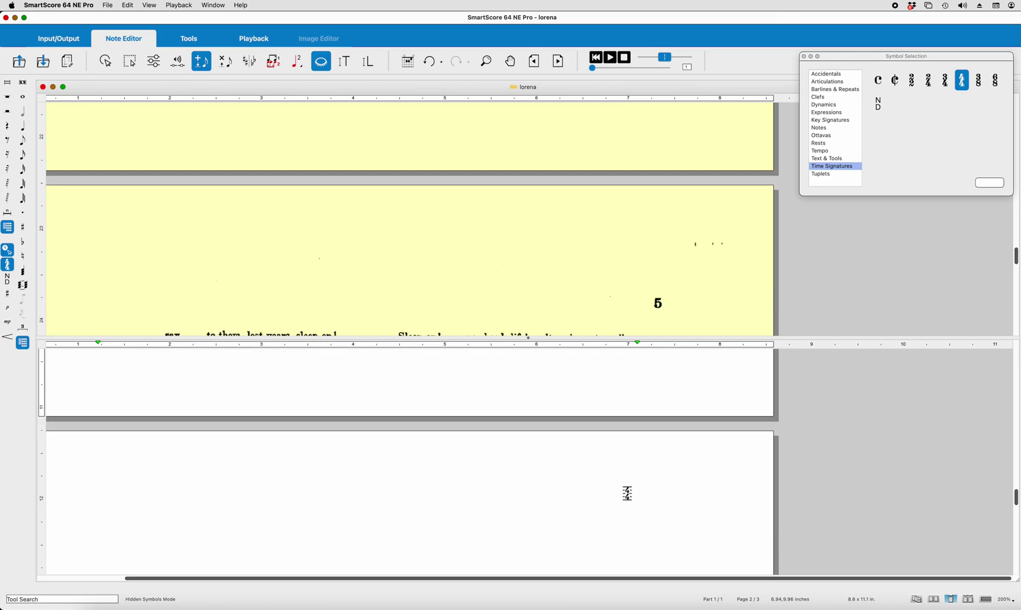
scroll(627, 493, down, 15)
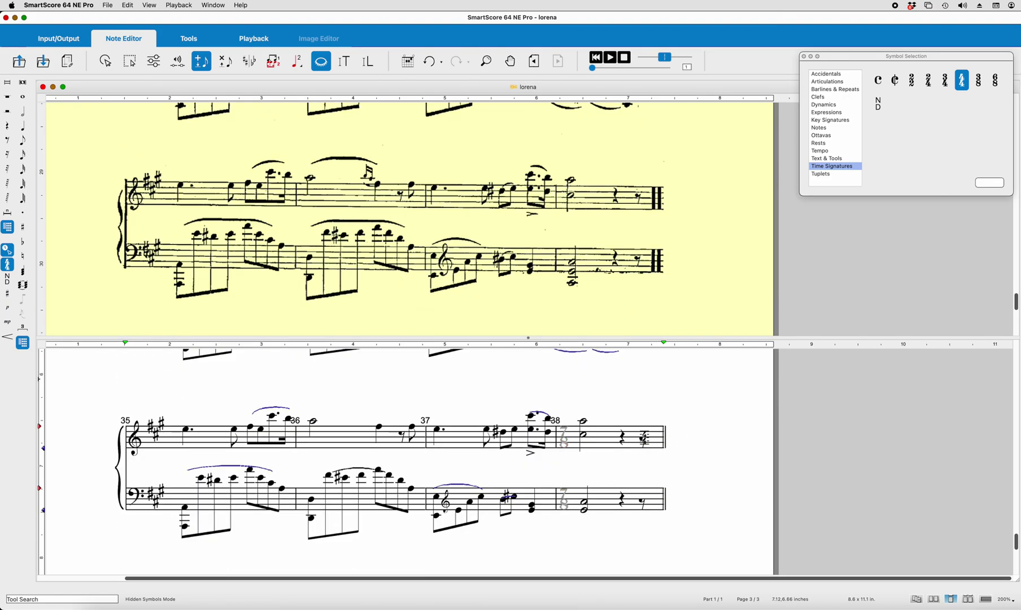
scroll(664, 441, up, 15)
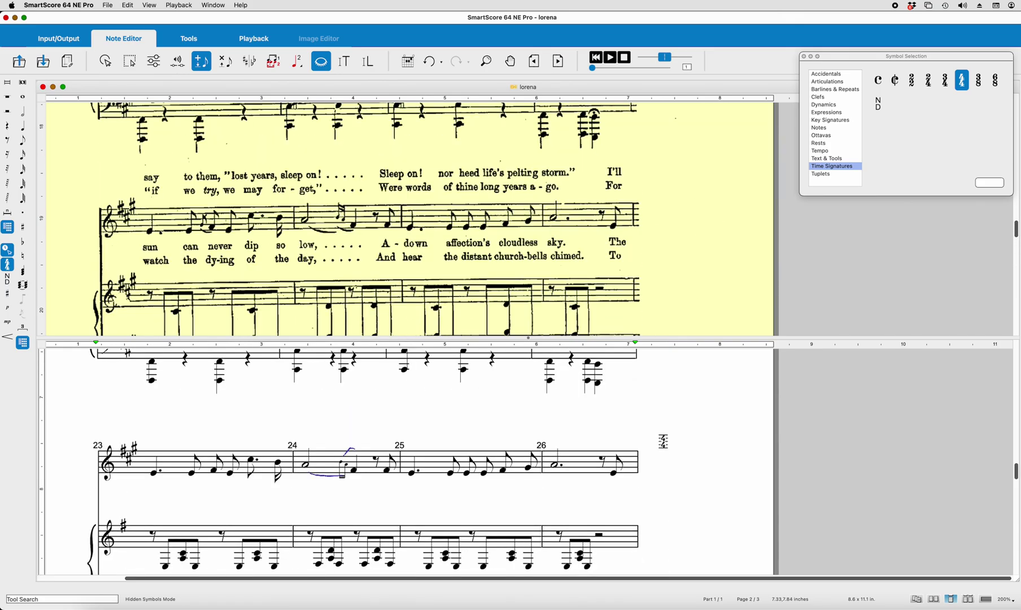
scroll(664, 441, up, 15)
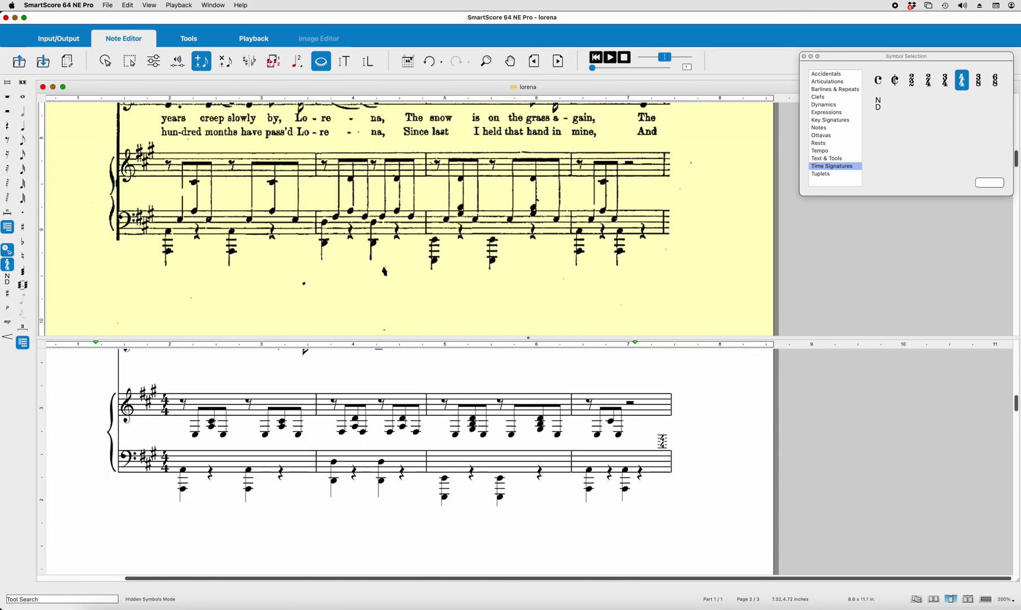
scroll(663, 442, up, 15)
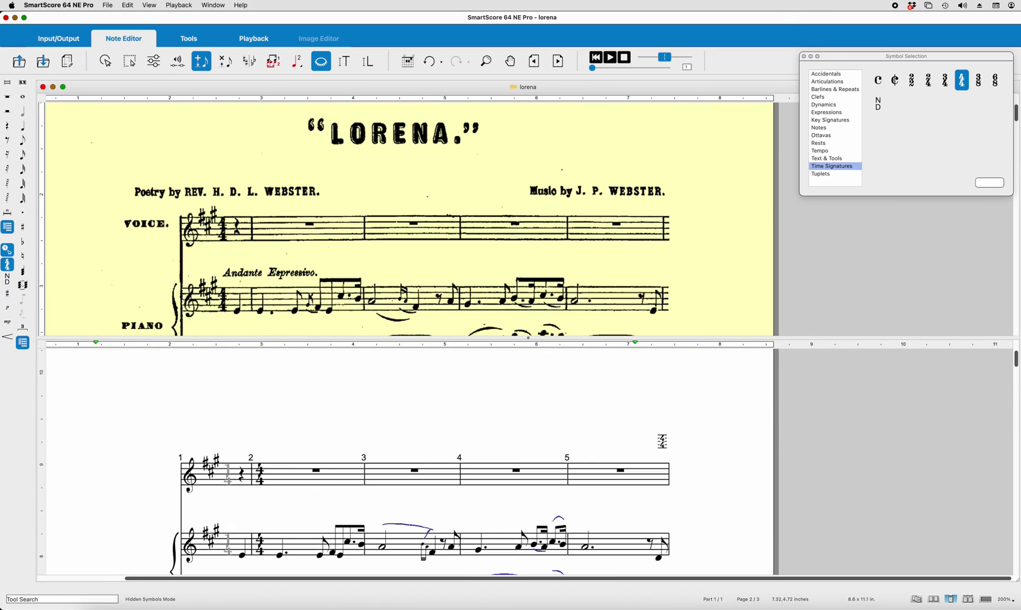
scroll(663, 442, down, 2)
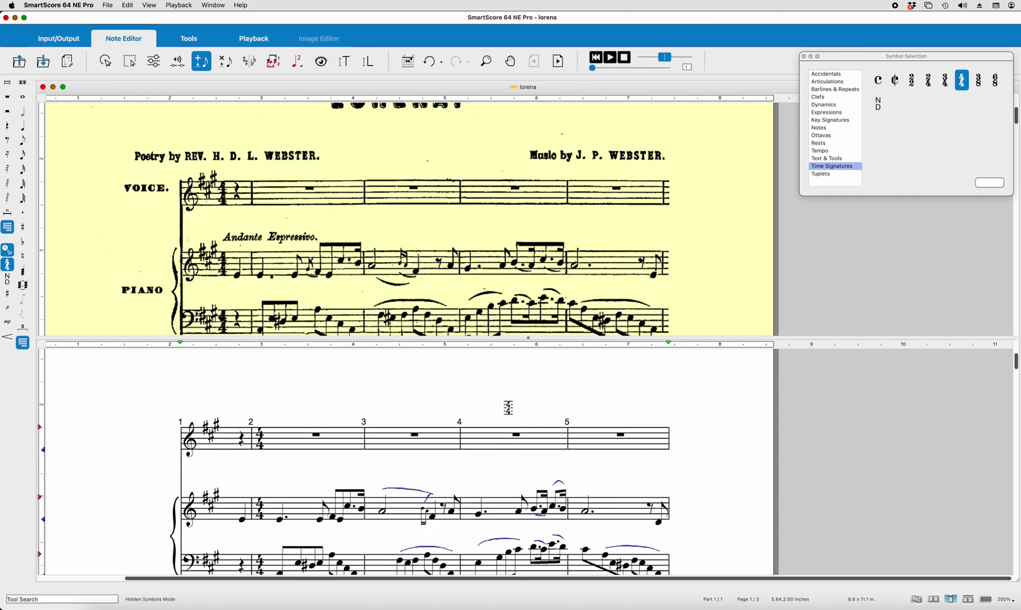
key(Escape)
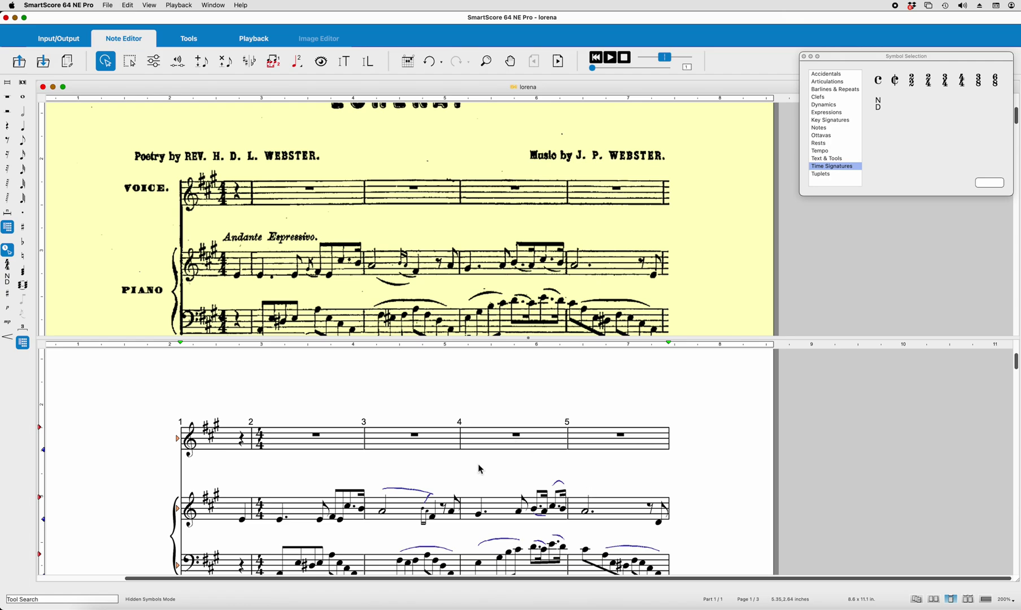
click(569, 423)
scroll(568, 421, down, 2)
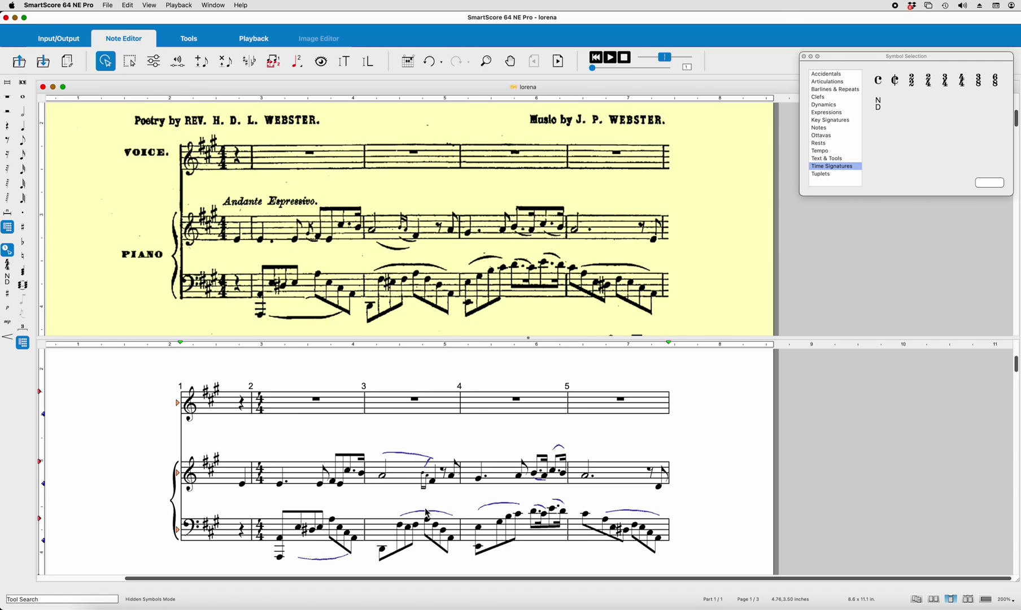
scroll(387, 463, down, 2)
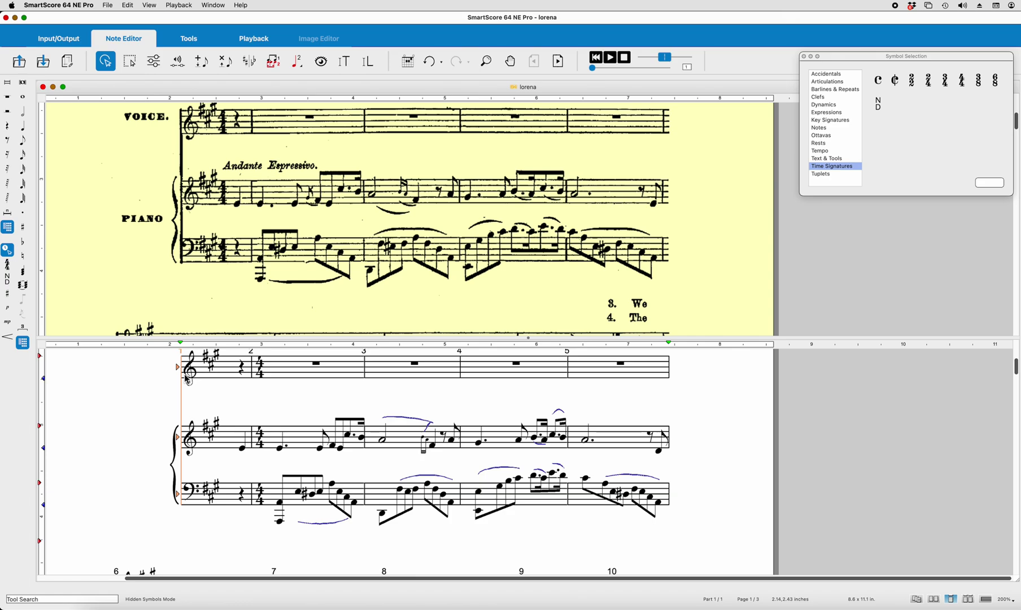
Step: From the Dynamics palette, place 'p' under the treble and bass staves in measure 2
click(830, 105)
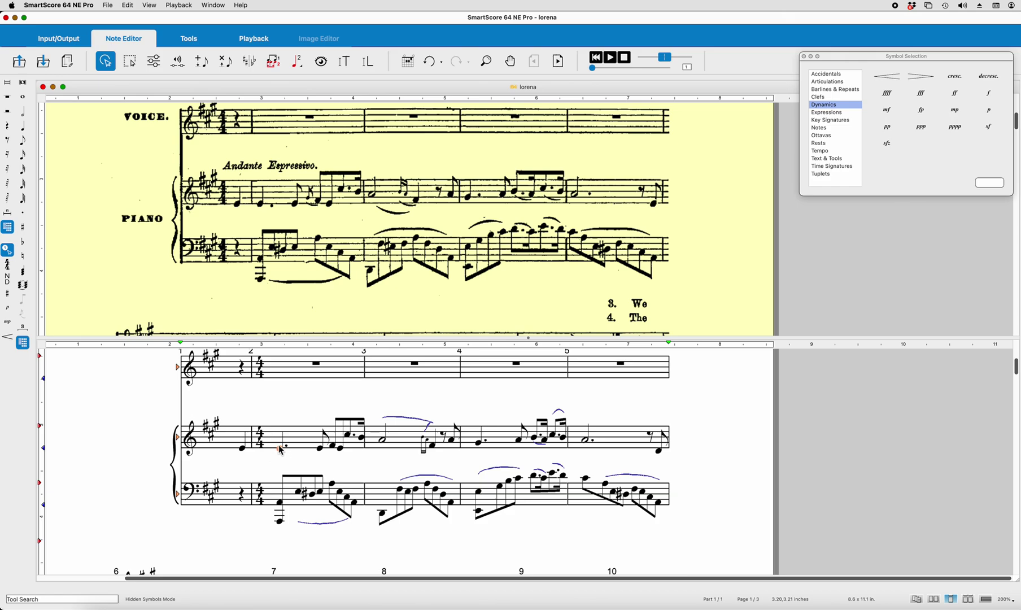
click(989, 95)
click(996, 116)
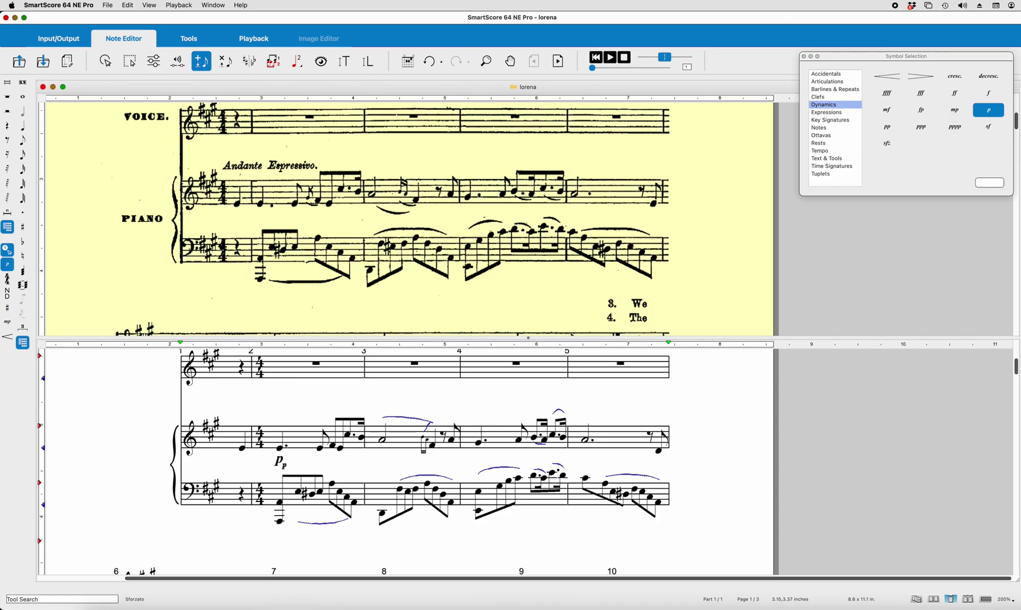
click(279, 460)
click(279, 531)
Step: Draw crescendo hairpins across measures 2–4 for the treble and bass staves
key(Escape)
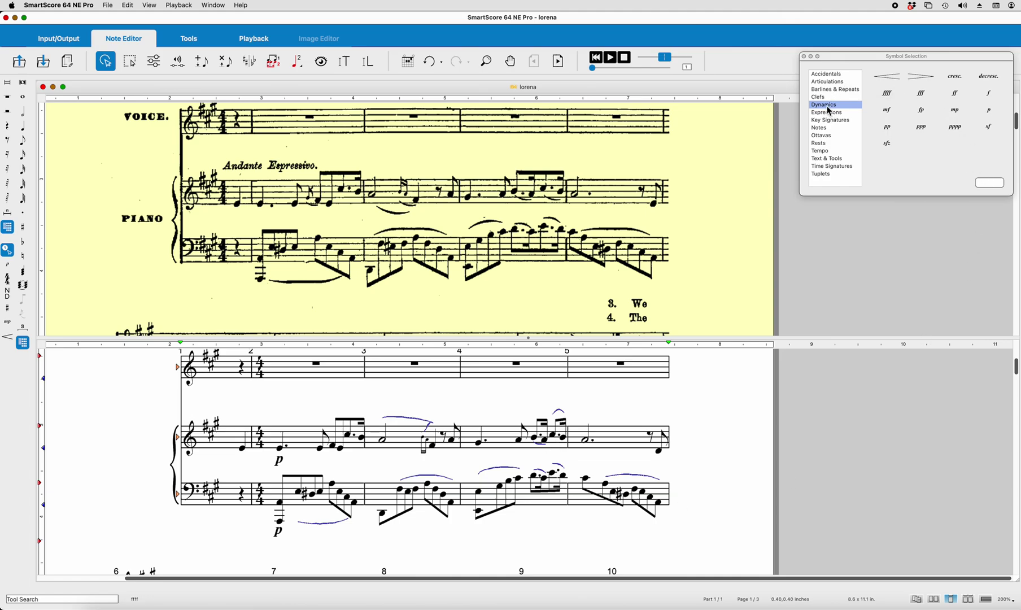
click(891, 80)
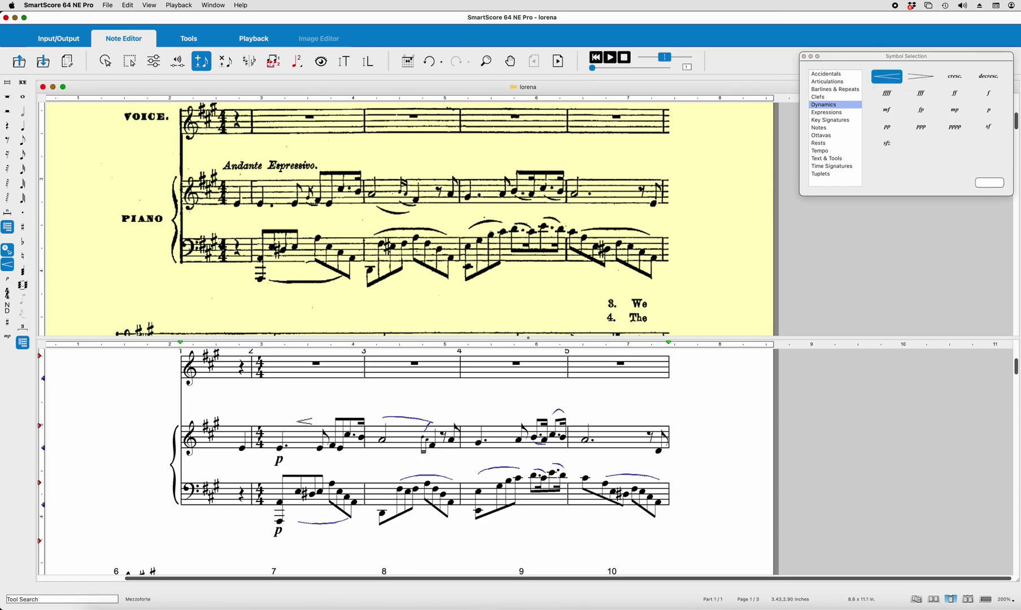
drag(303, 416, 570, 458)
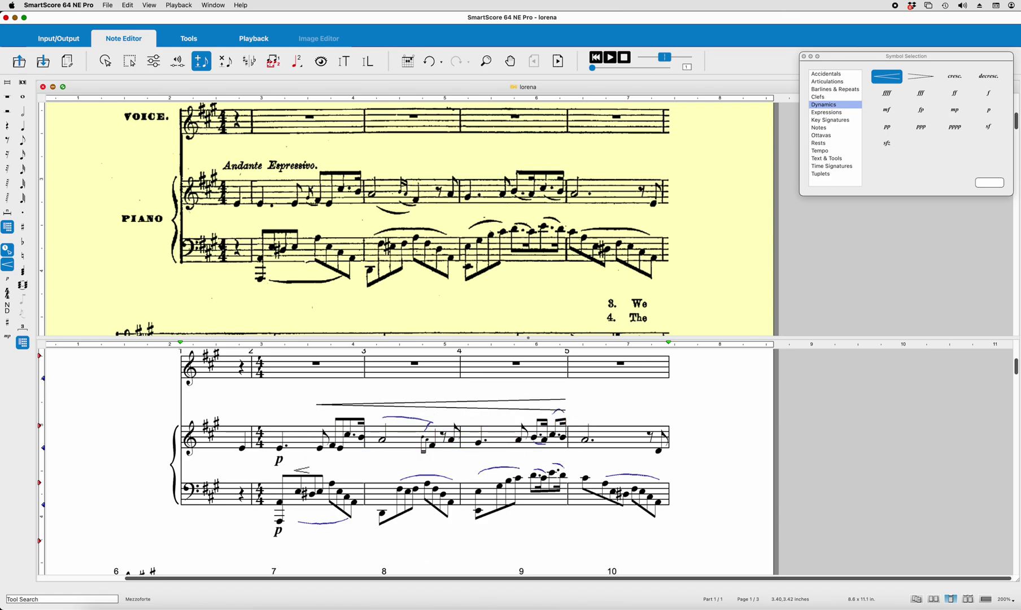
drag(299, 464, 565, 522)
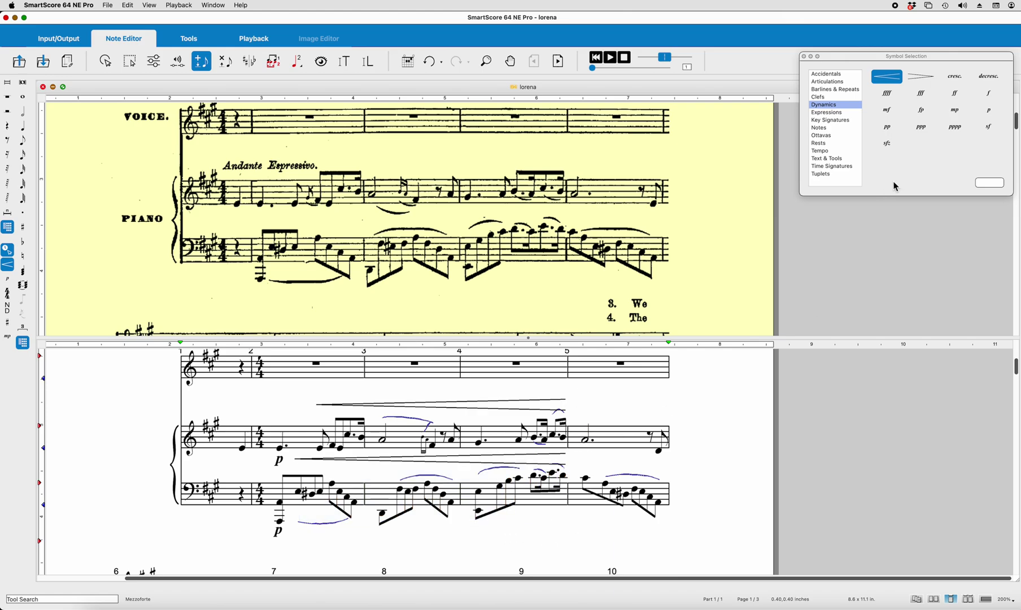
Step: Place 'mf' under the treble half note and the bass staff in measure 5
click(887, 109)
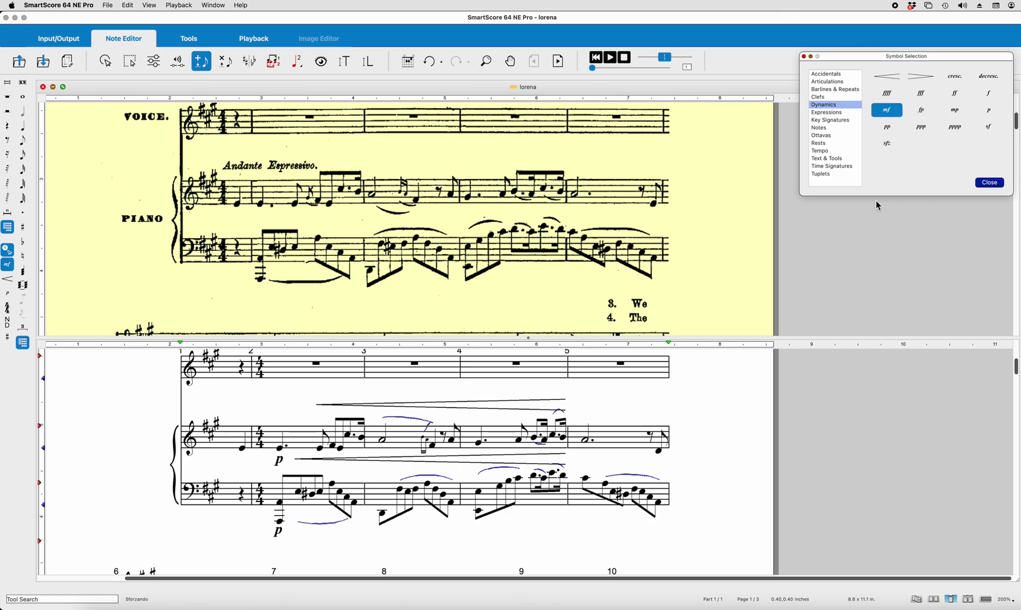
click(588, 459)
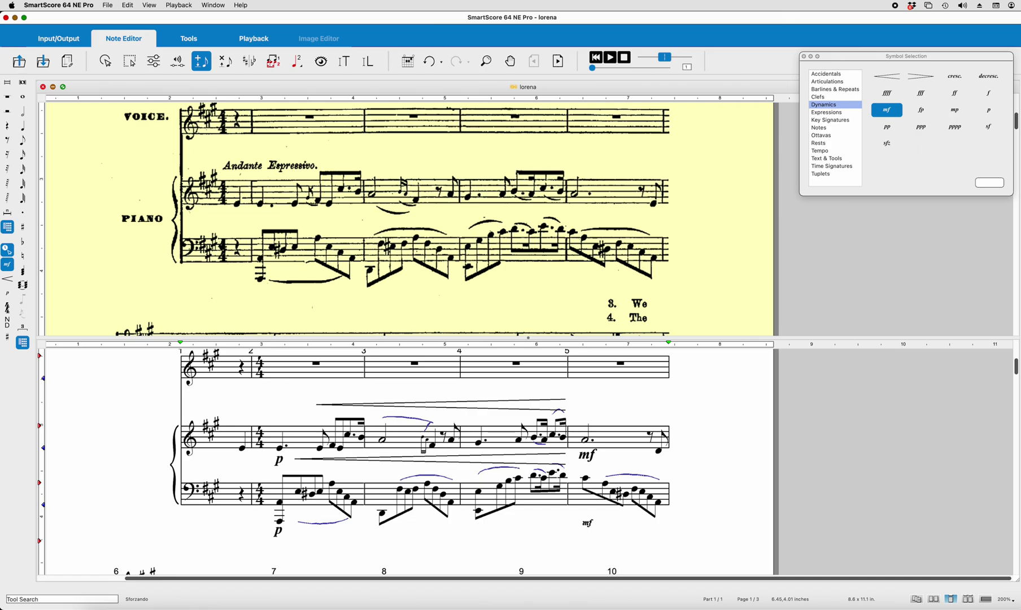
click(587, 517)
Step: Drag the upper crescendo's start leftward so it begins earlier in measure 2
key(Escape)
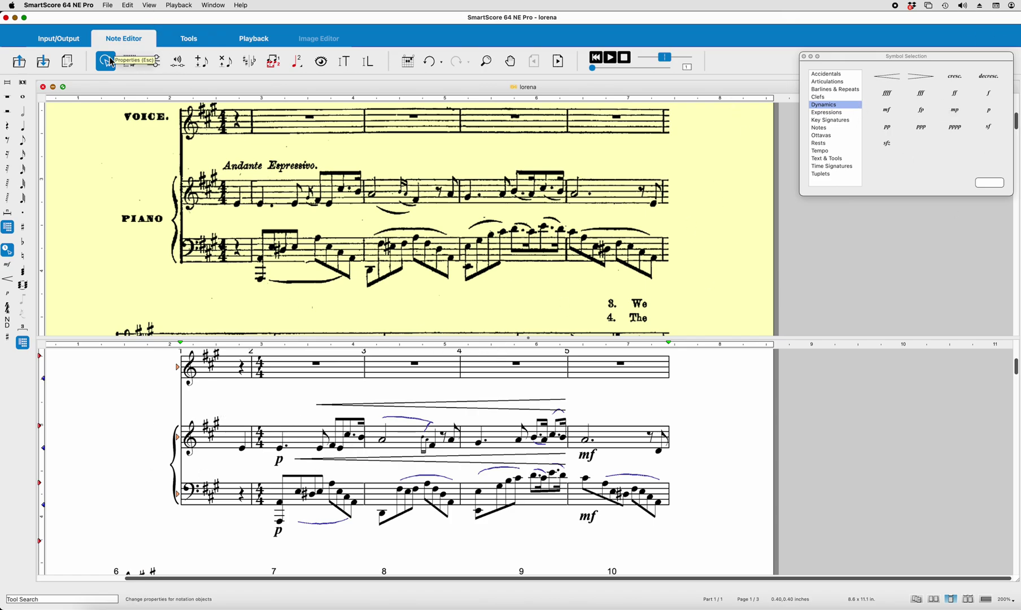
click(310, 439)
drag(319, 409, 296, 410)
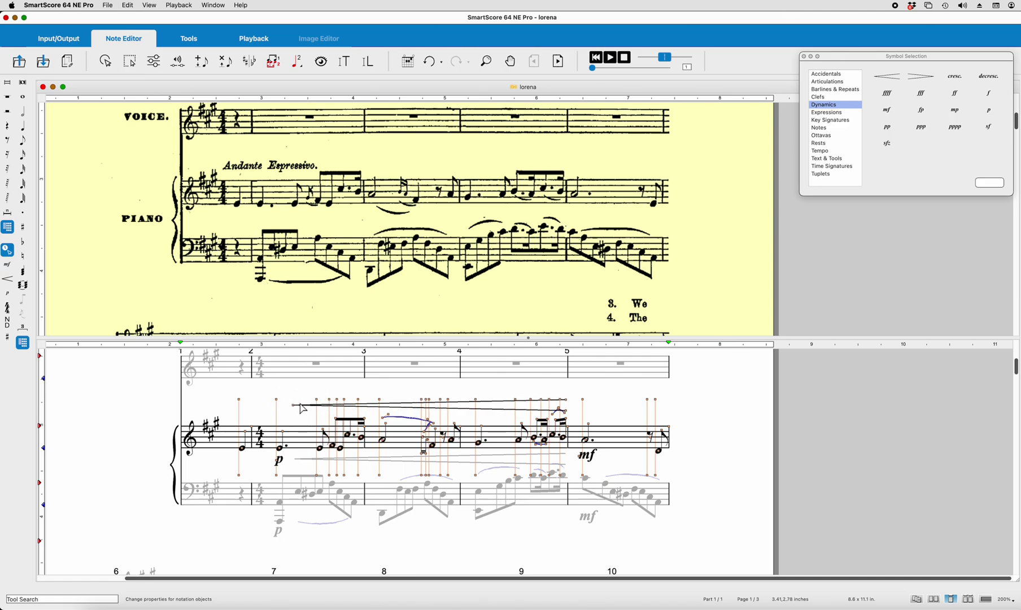
key(m)
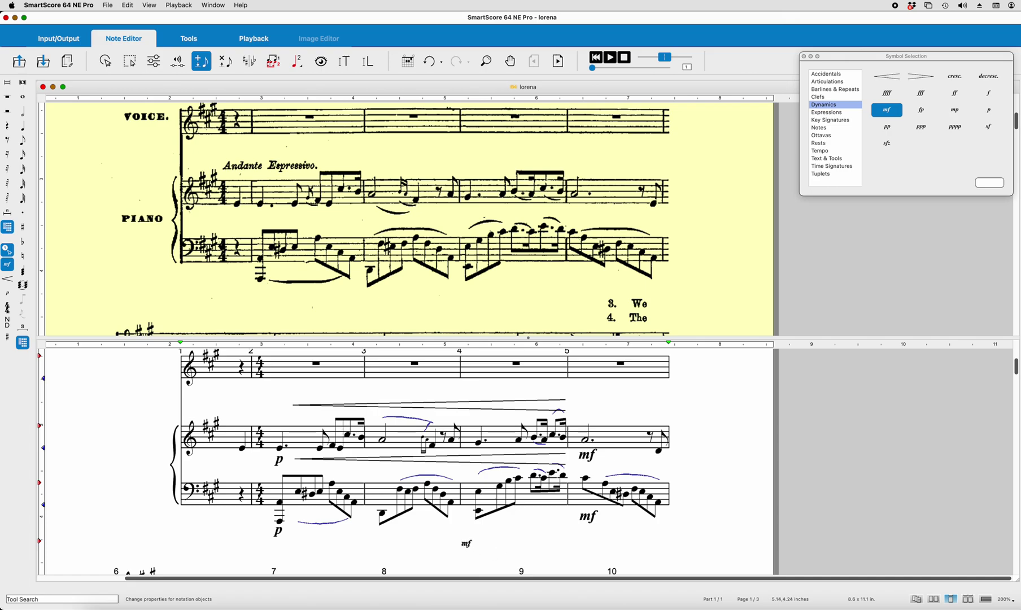
scroll(466, 545, up, 2)
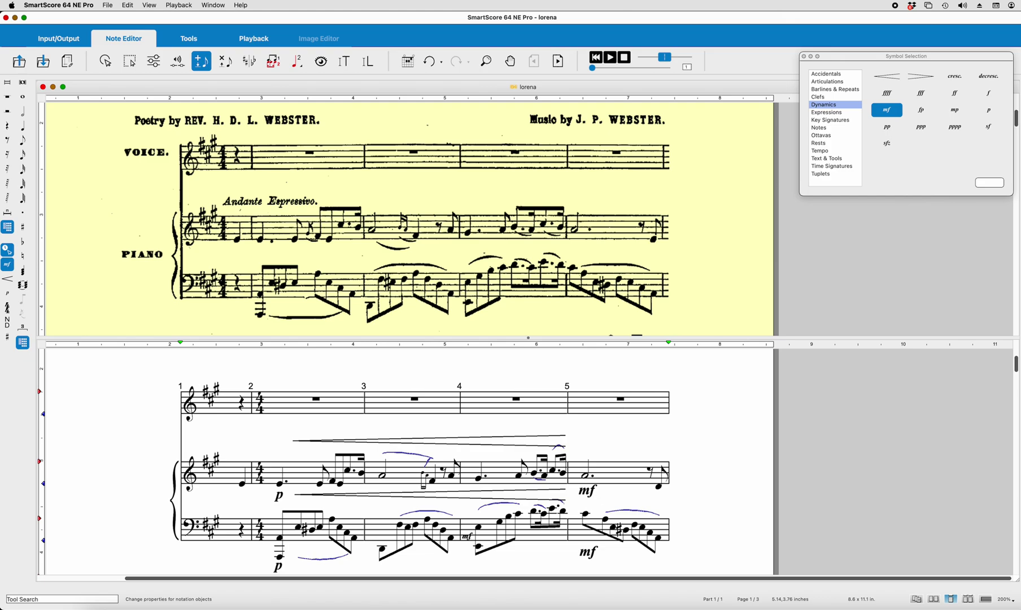
Step: Open System Manager, dismiss the add-parts notice, and enlarge and reposition the window
key(super+shift+m)
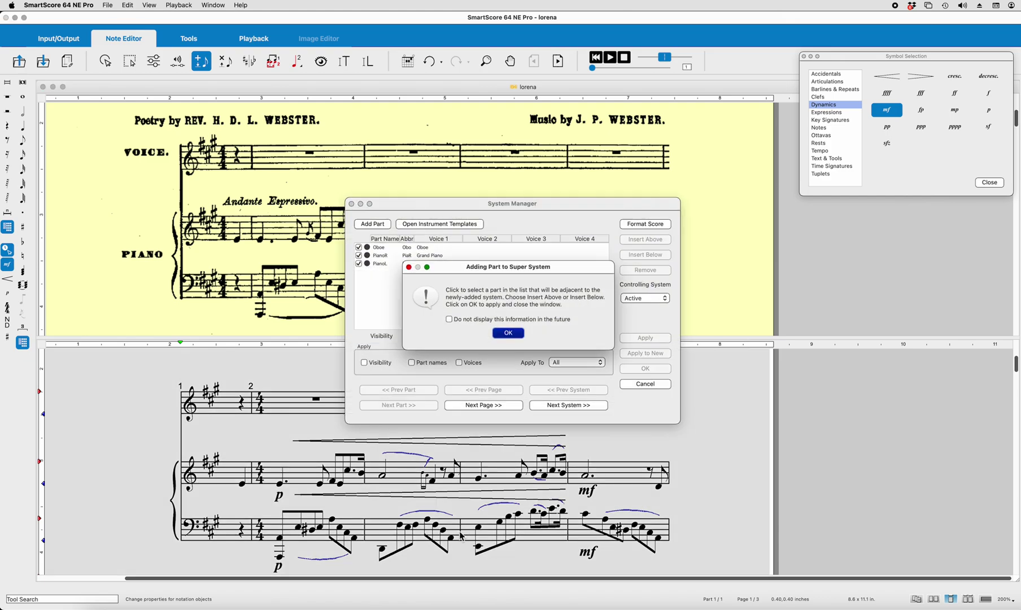
click(515, 334)
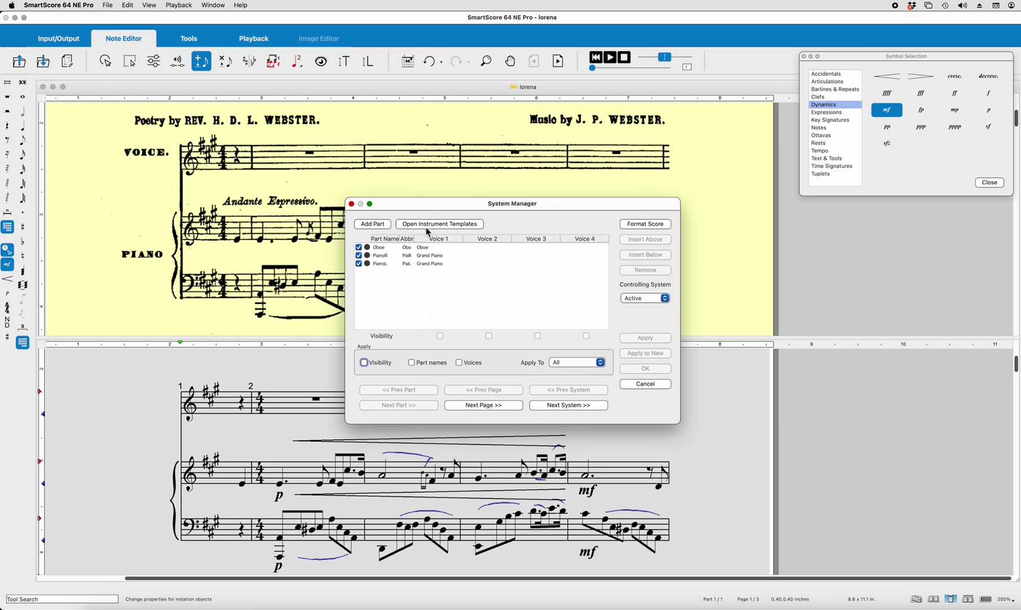
drag(678, 423, 1017, 512)
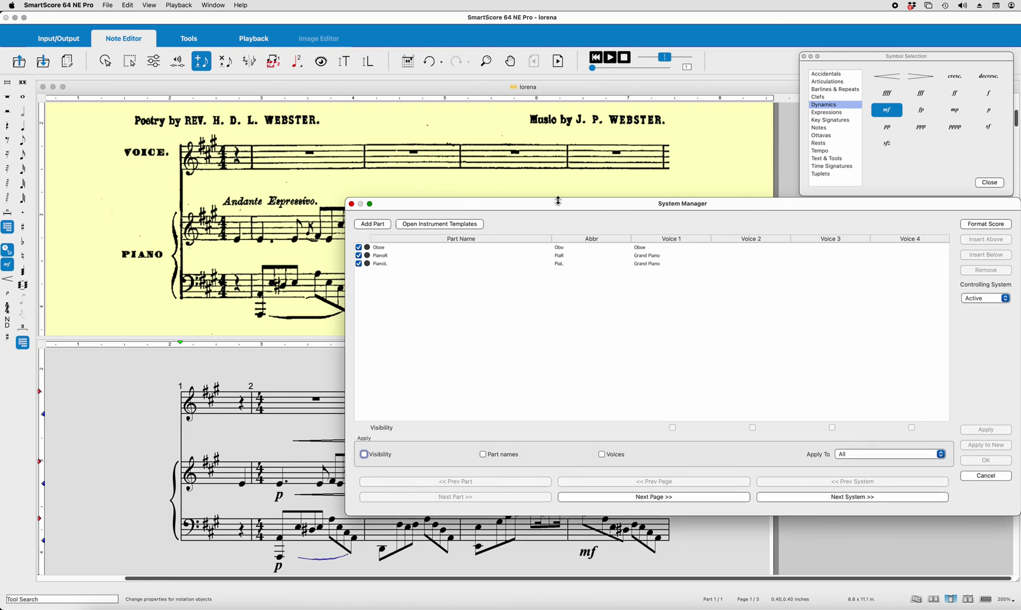
drag(558, 205, 409, 133)
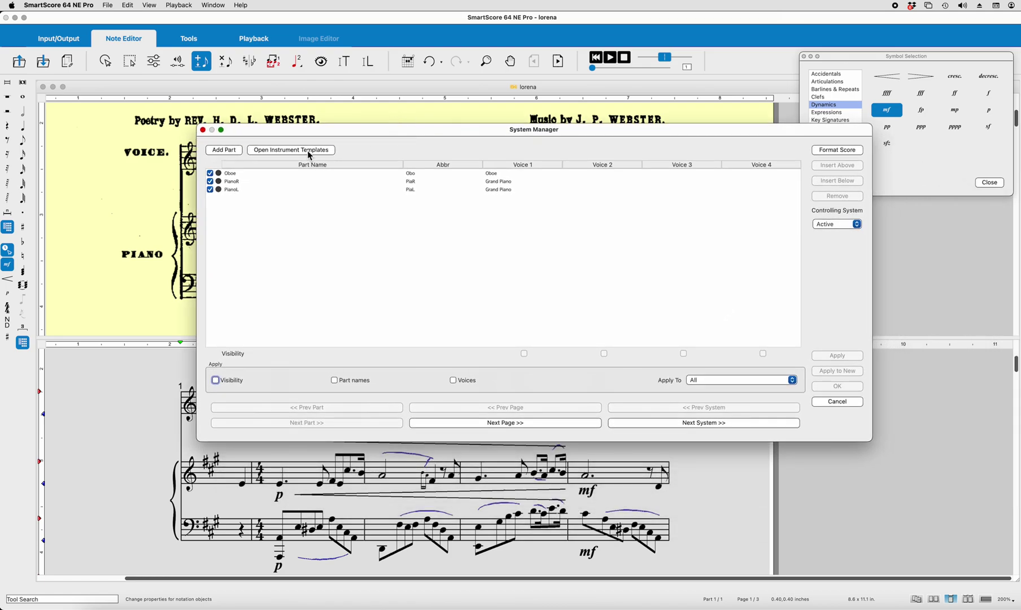
Step: Replace the Oboe part name with Clarinet (Bb) and apply the change
click(235, 173)
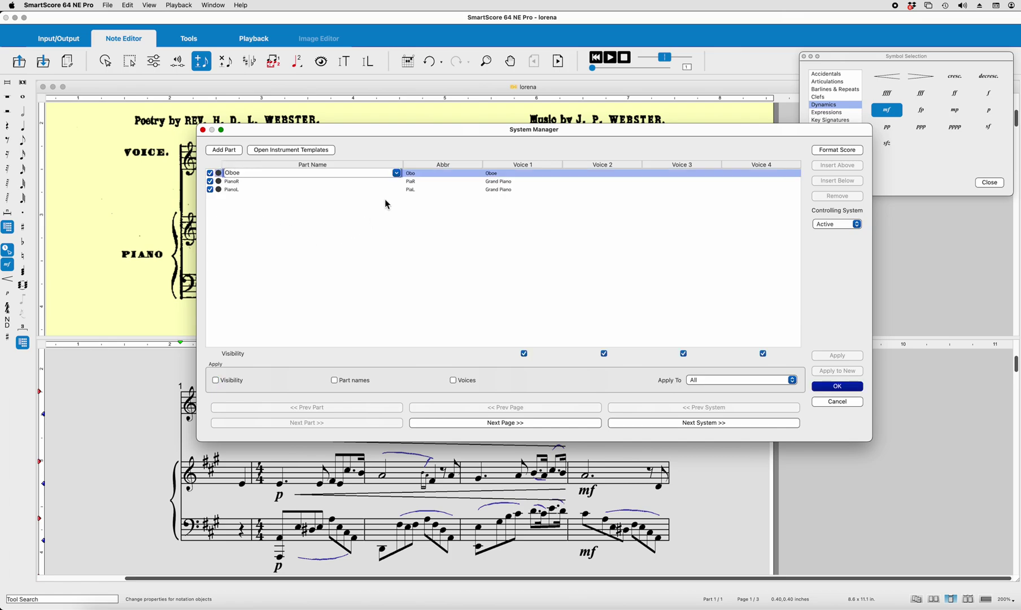
click(397, 173)
scroll(298, 235, down, 5)
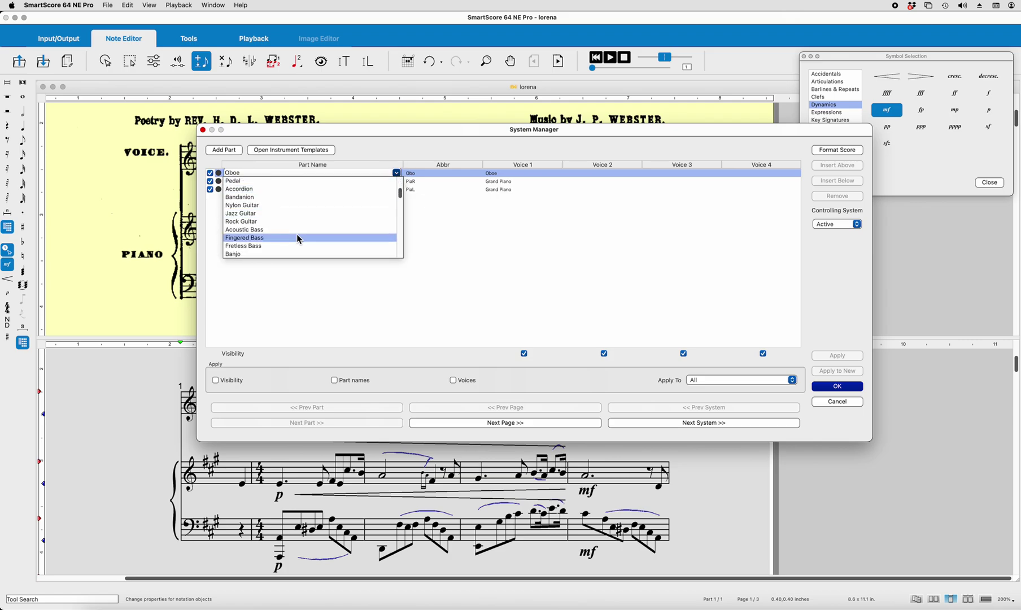
scroll(298, 237, down, 3)
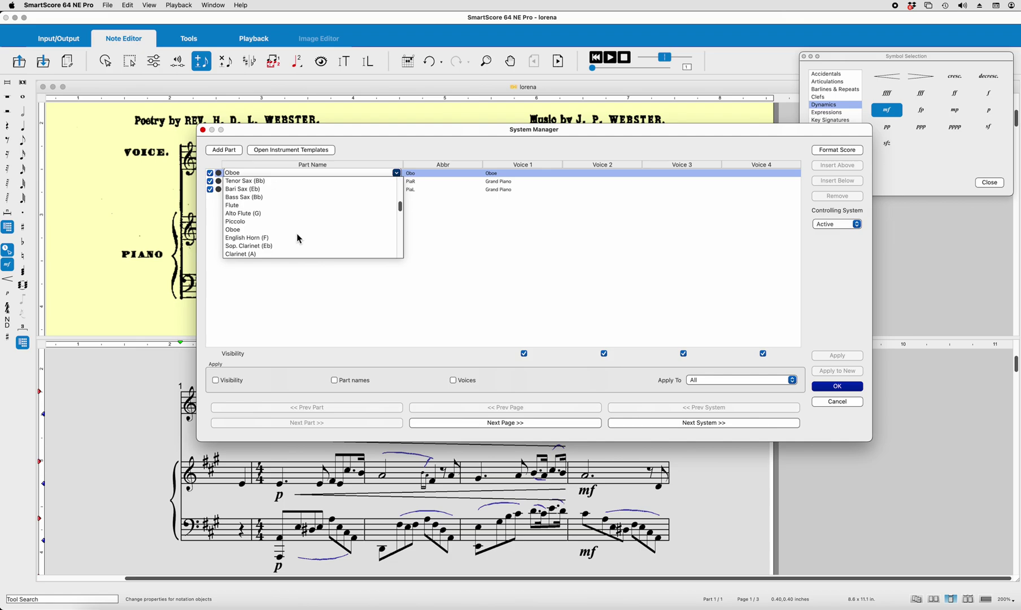
scroll(297, 233, down, 3)
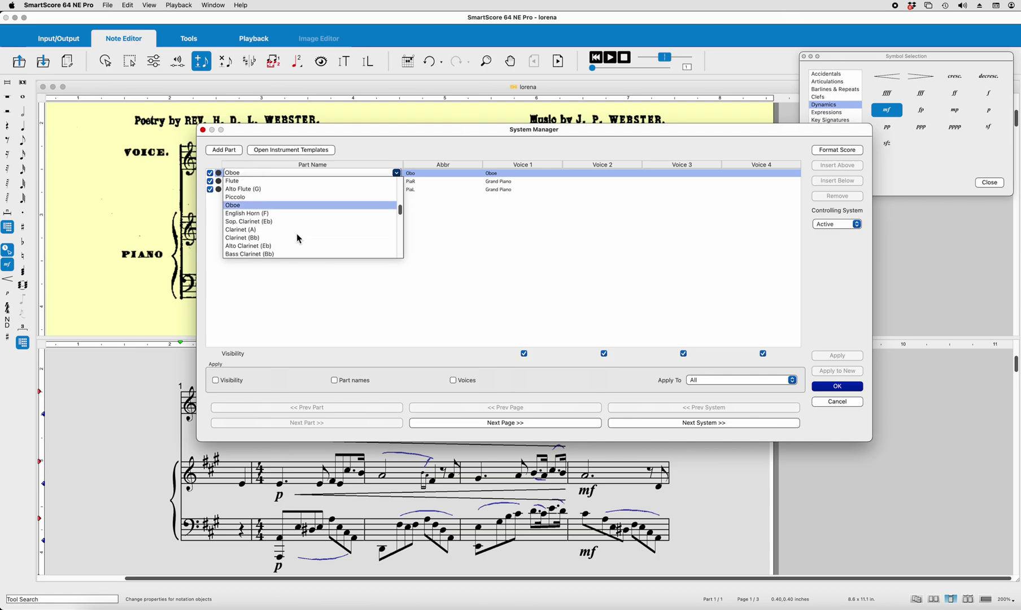
click(261, 240)
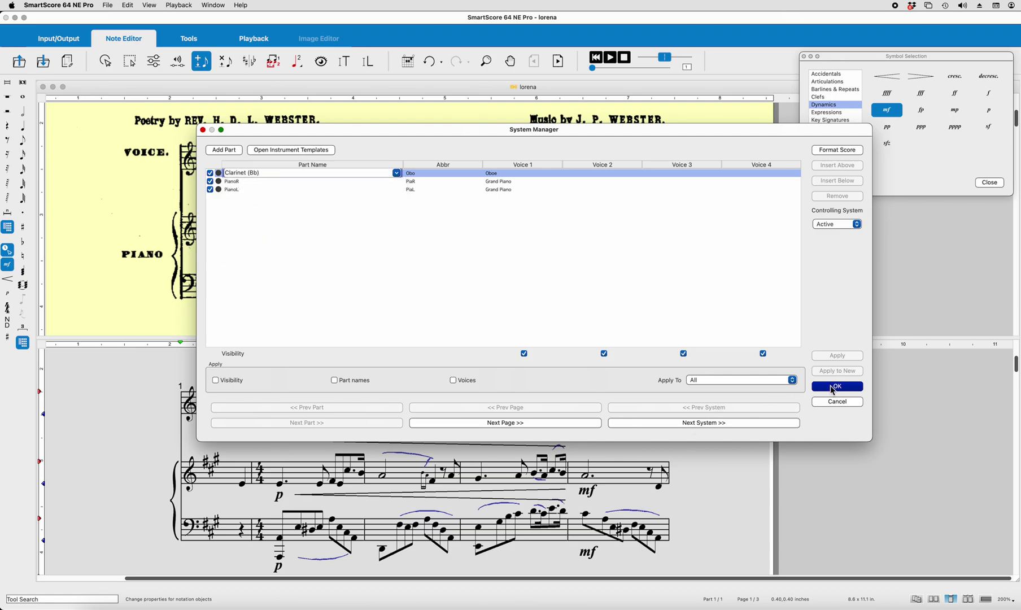
click(842, 359)
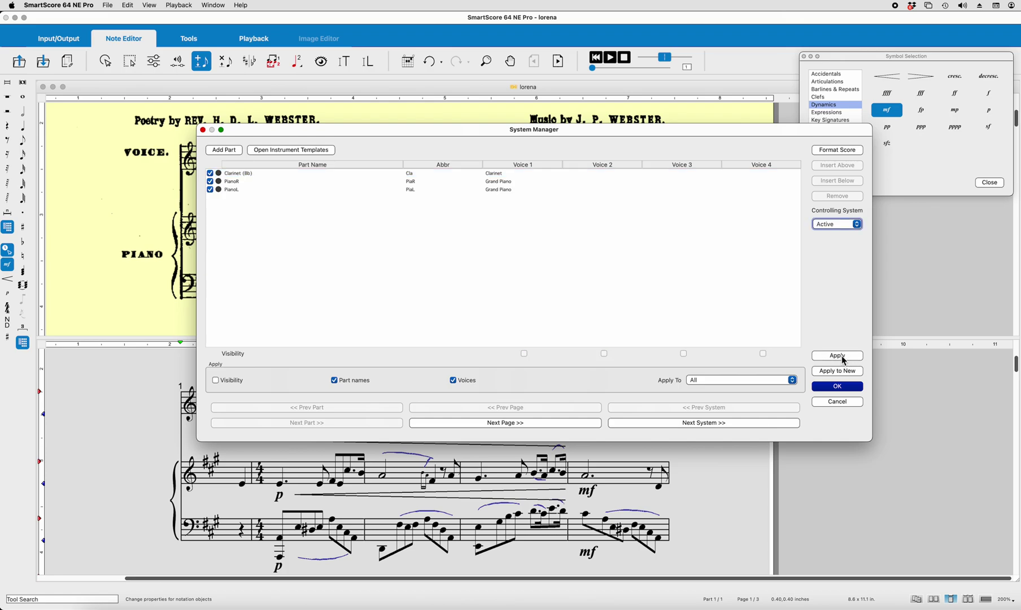
click(838, 390)
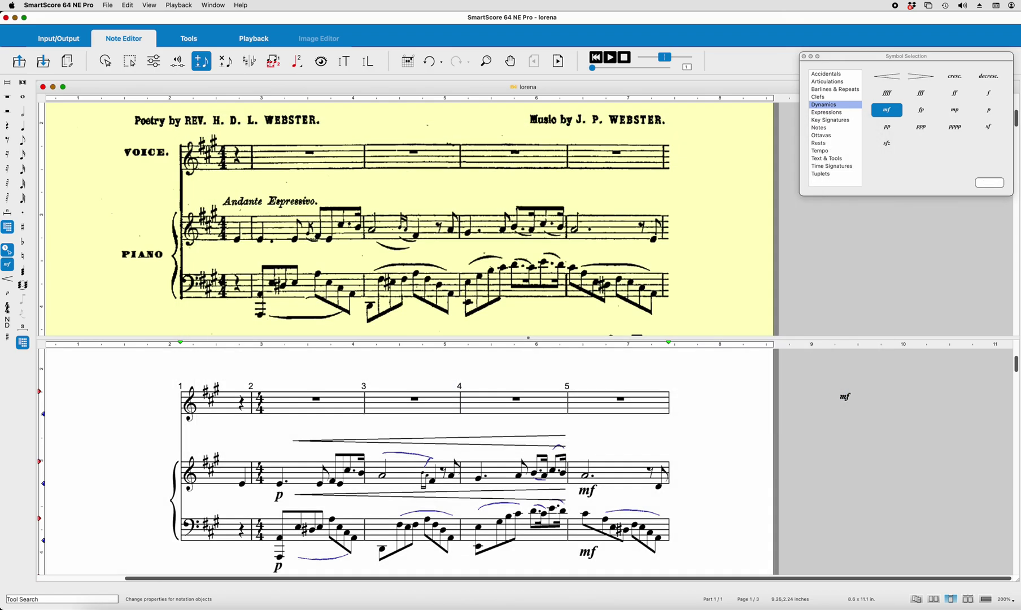
key(Escape)
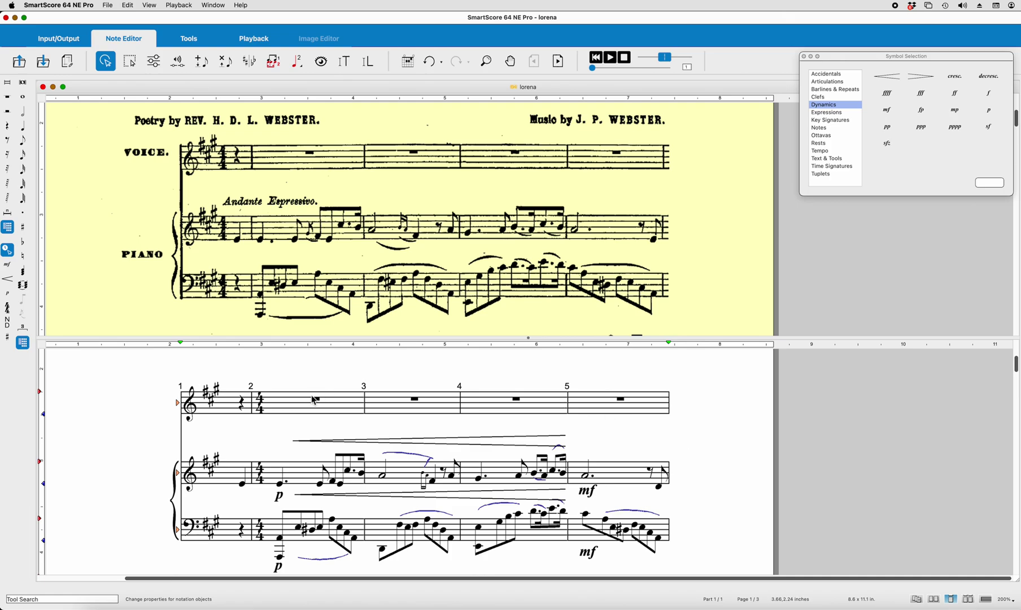
scroll(467, 403, down, 3)
scroll(467, 404, down, 10)
scroll(461, 405, up, 12)
scroll(380, 429, down, 5)
scroll(378, 429, up, 5)
Step: Open Transpose and, on the Limits tab, restrict it to the Clarinet (Bb) part
click(249, 62)
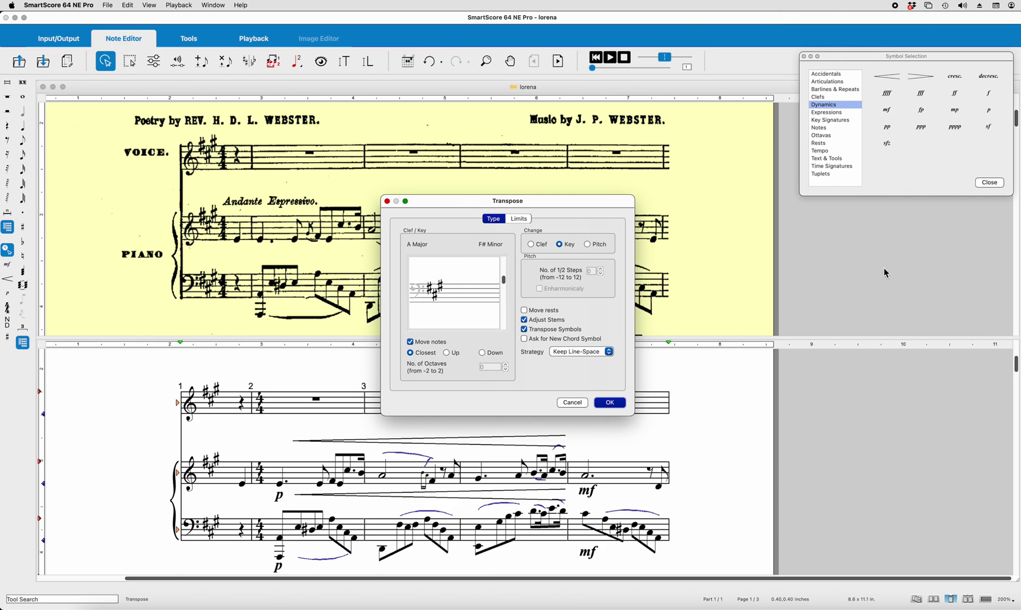
click(518, 220)
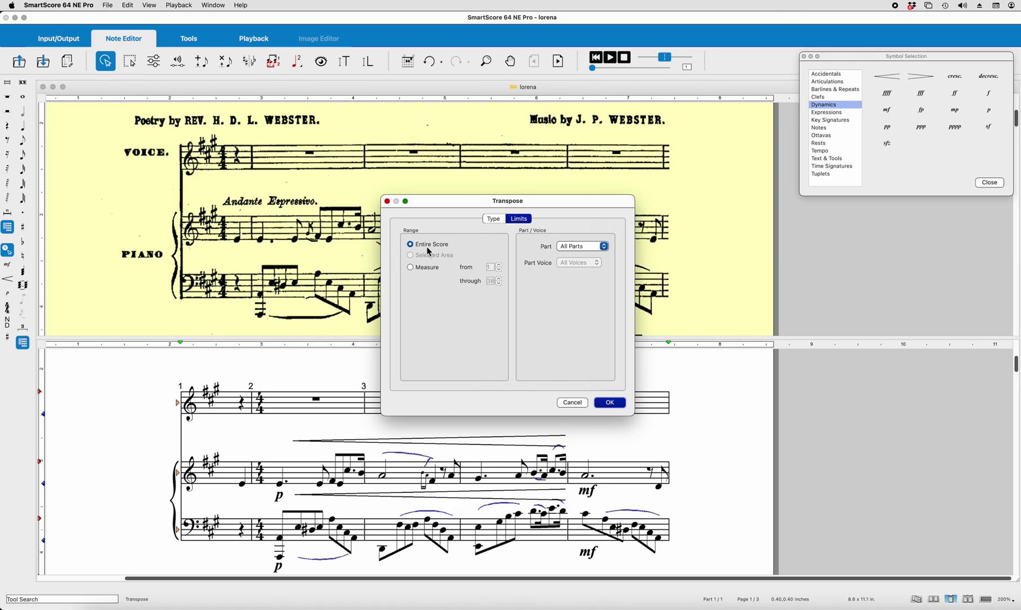
click(604, 247)
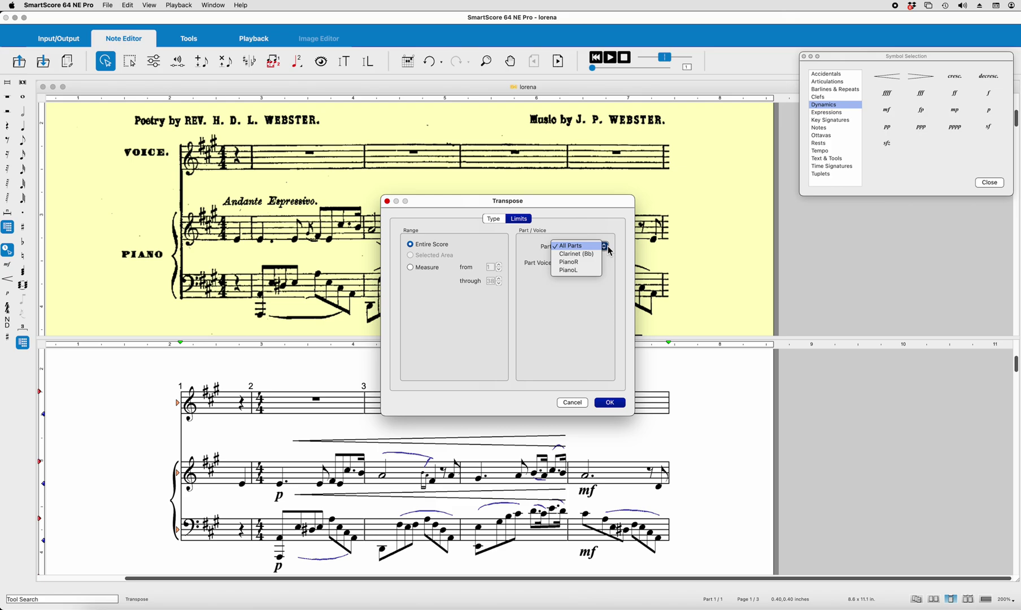
click(593, 255)
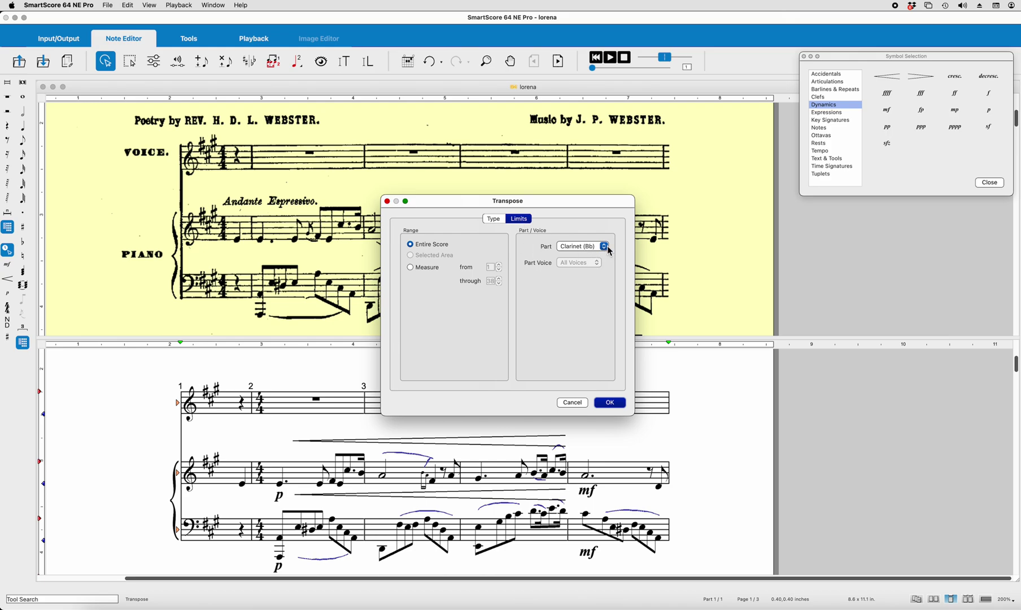
Step: On the Type tab, drag the key preview to B Major
click(500, 221)
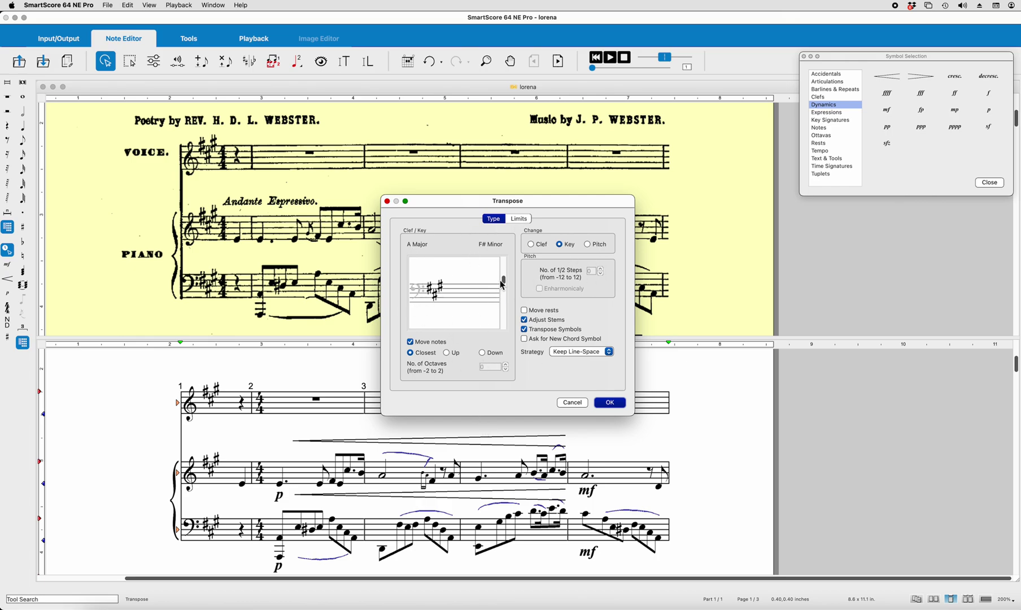
mouse_move(506, 284)
mouse_down()
mouse_move(507, 270)
mouse_move(508, 325)
mouse_move(503, 271)
mouse_up()
Step: Apply the B Major clarinet transposition, check its five-sharp key signatures, and close the Symbol Selection palette
click(622, 404)
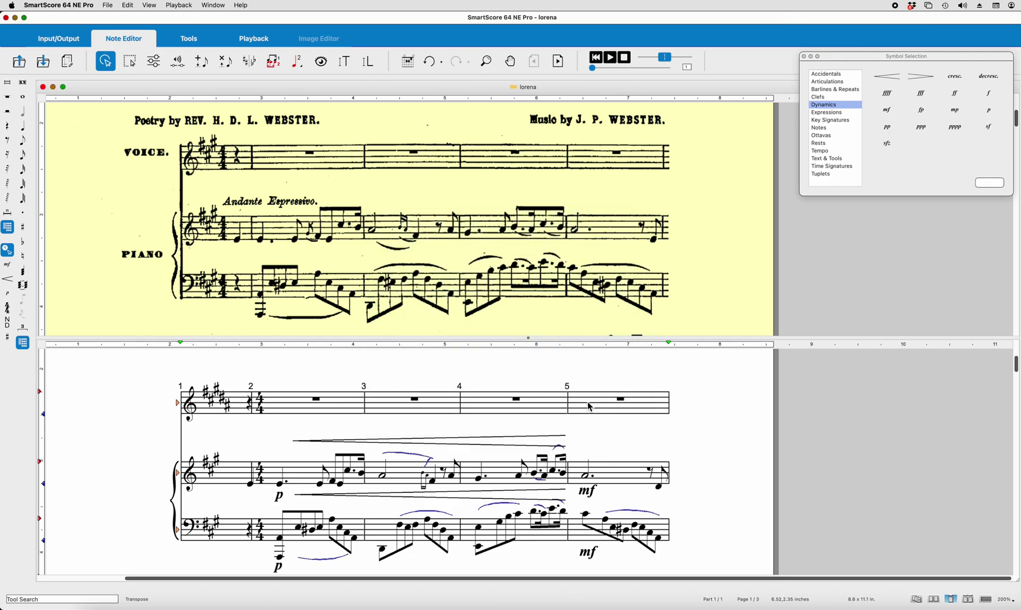
scroll(464, 457, down, 5)
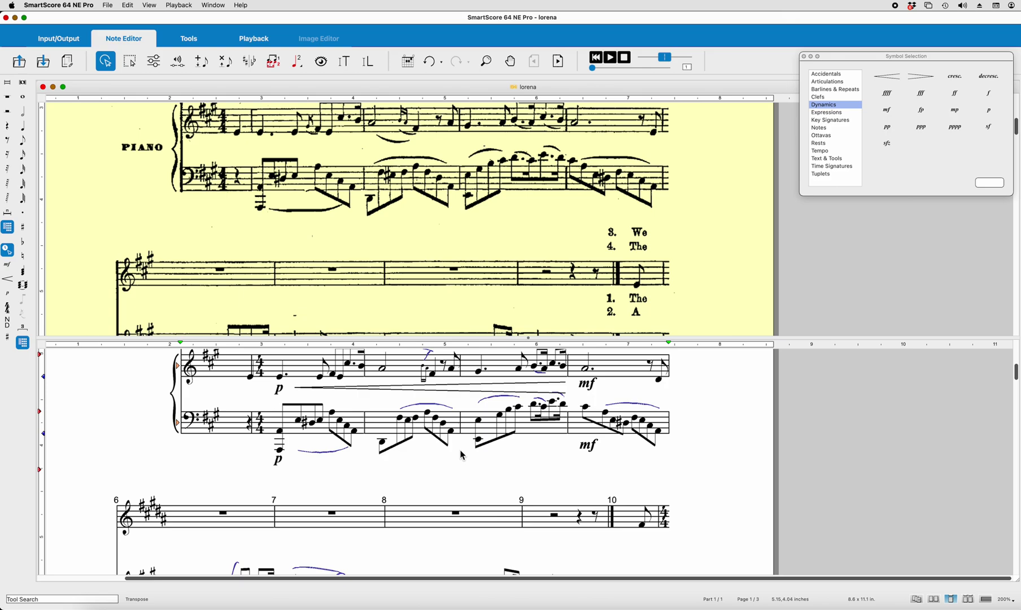
scroll(462, 455, down, 2)
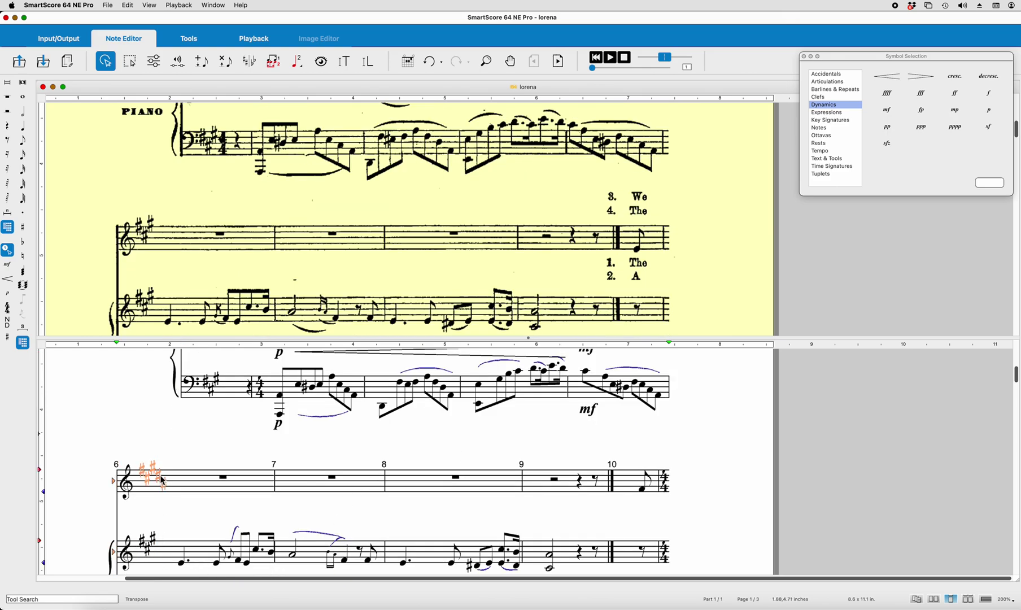
scroll(321, 480, down, 5)
scroll(323, 483, down, 10)
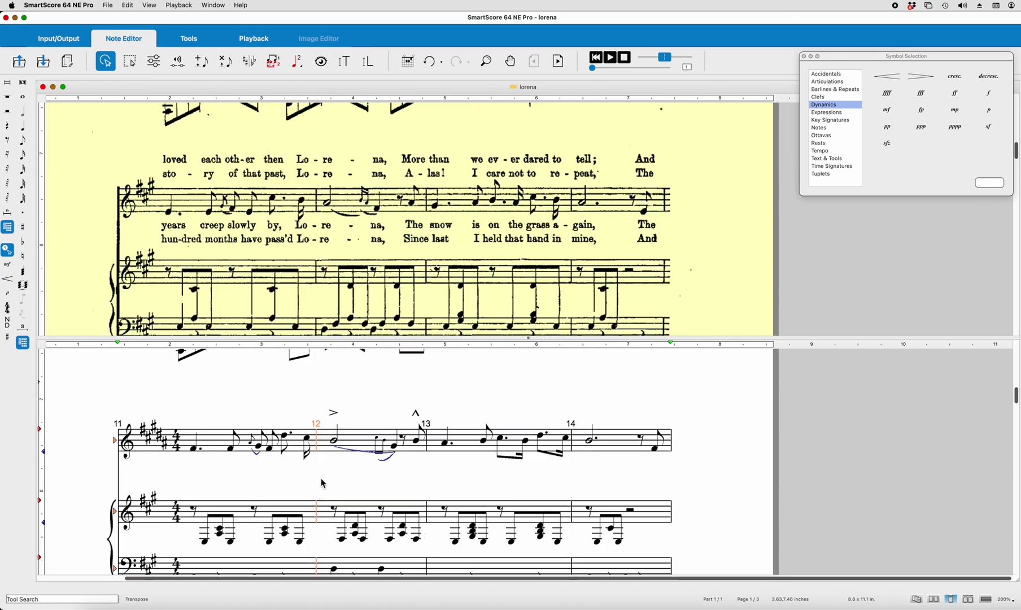
scroll(323, 483, down, 5)
scroll(323, 483, up, 10)
scroll(323, 483, up, 2)
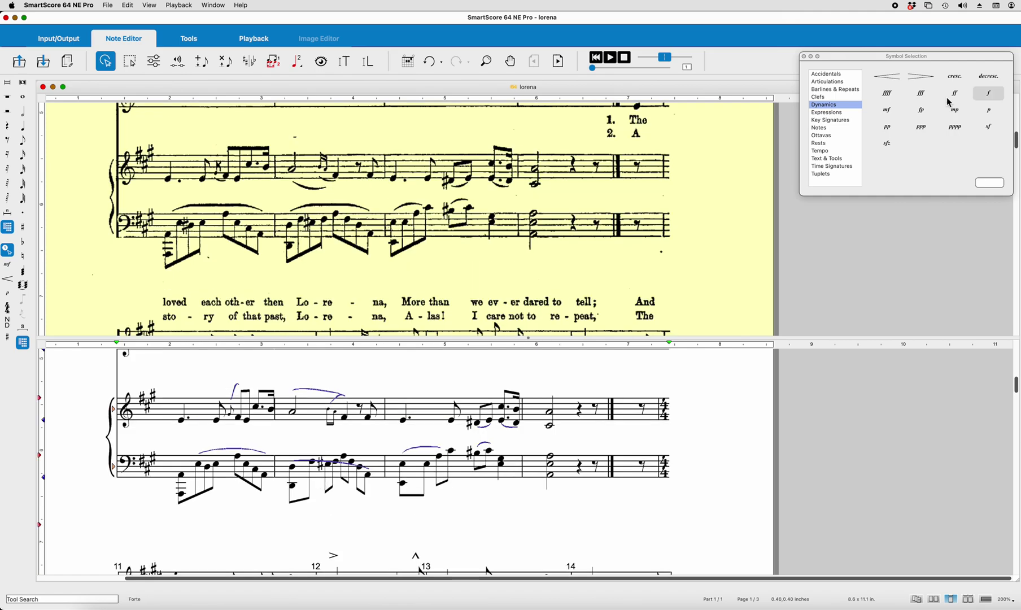
click(989, 182)
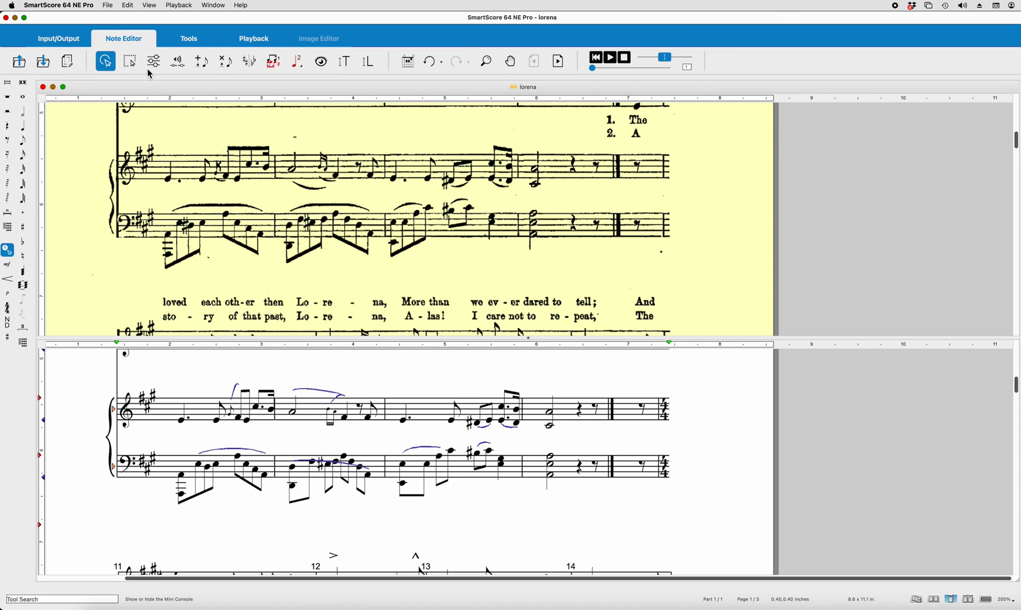
Step: Export the score to MusicXML as 'lorena' in Downloads and open lorena.xml in Dorico
click(64, 45)
drag(117, 19, 117, 23)
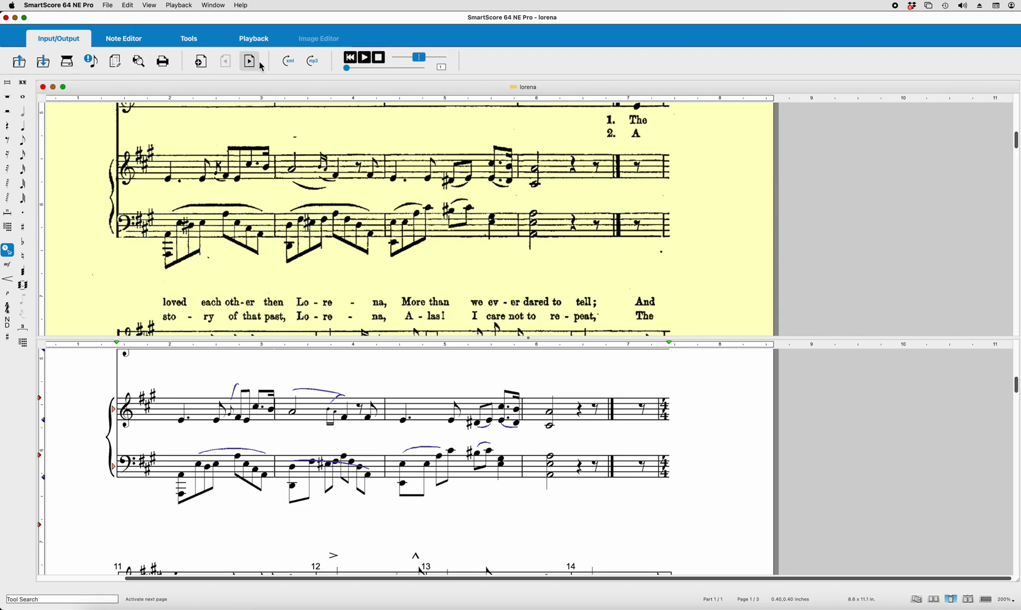
click(294, 65)
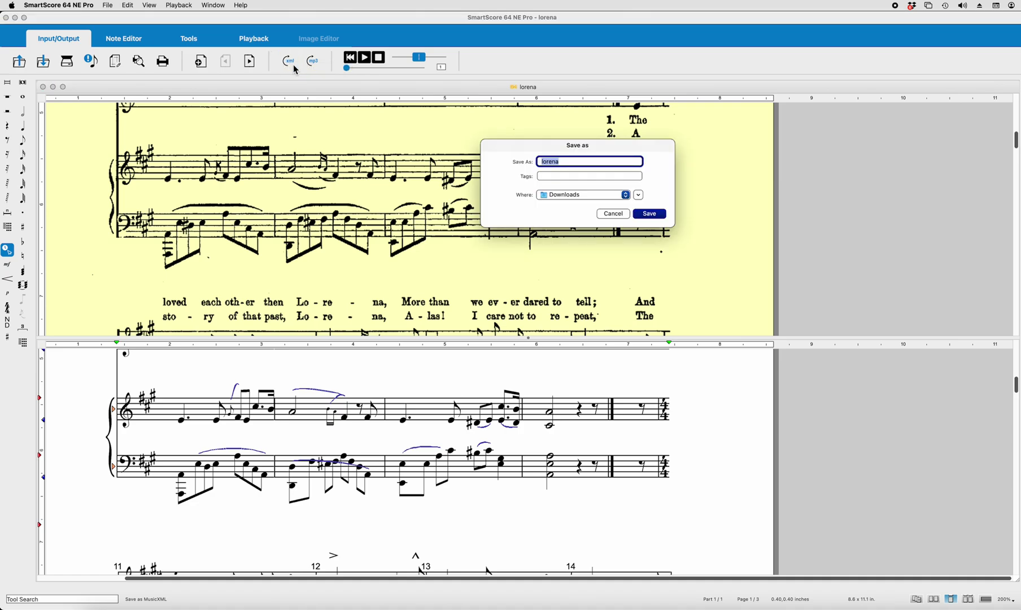
click(659, 218)
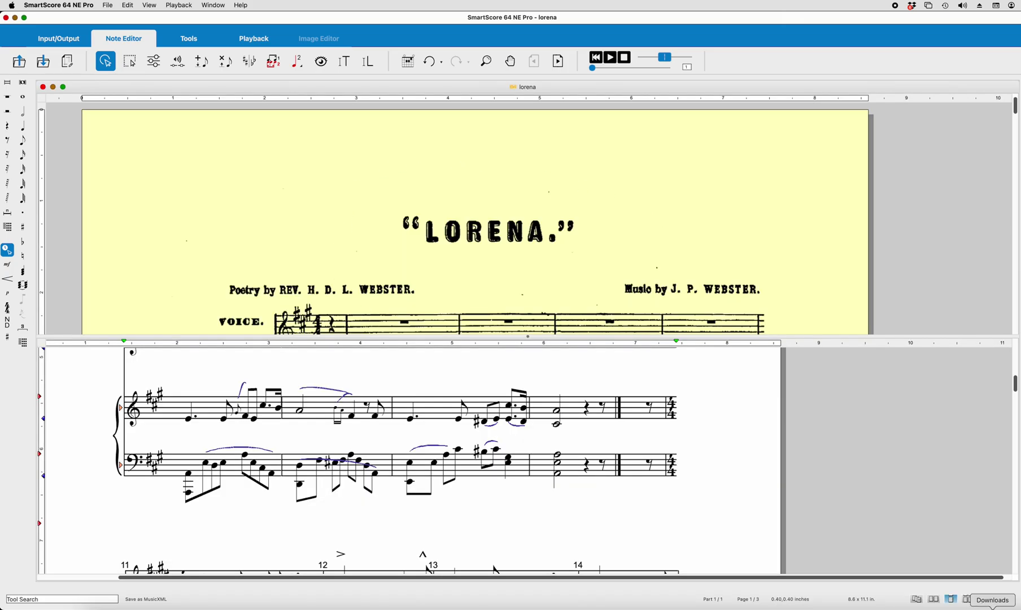
click(992, 608)
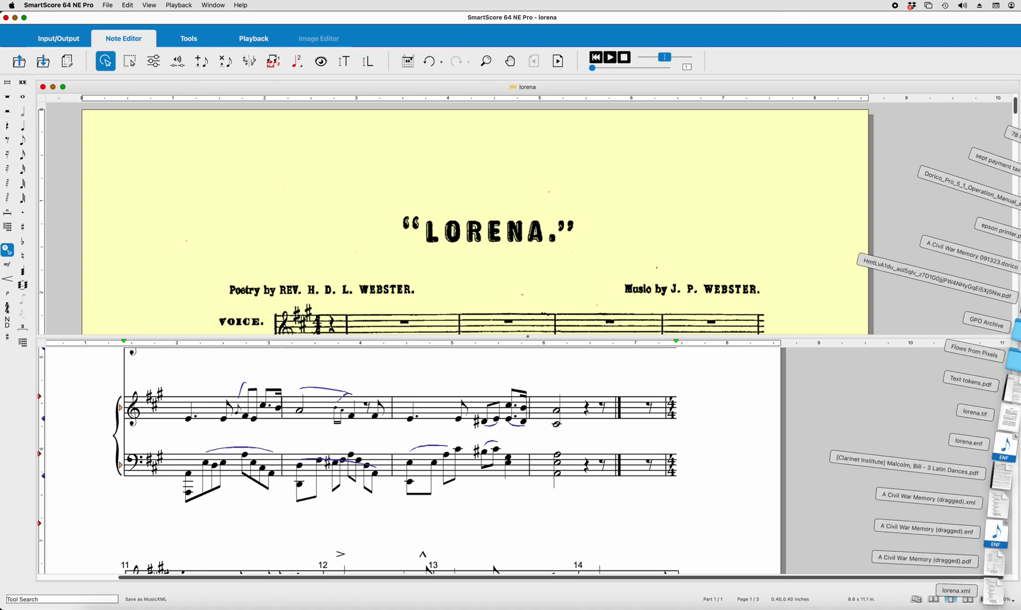
click(992, 596)
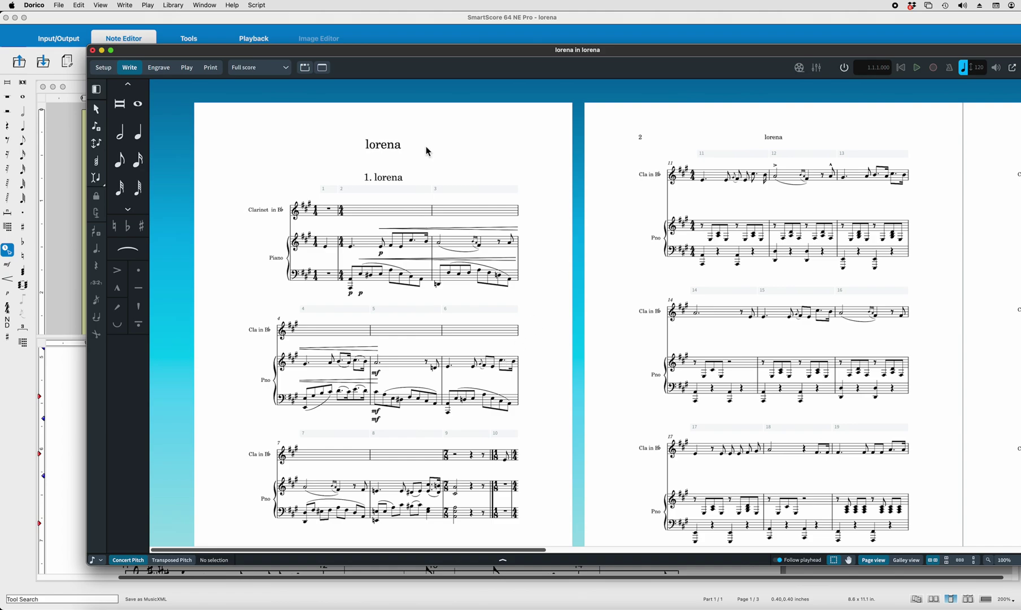
Step: Bring the Dorico window fully into view and switch the score to Transposed Pitch
drag(325, 50, 249, 6)
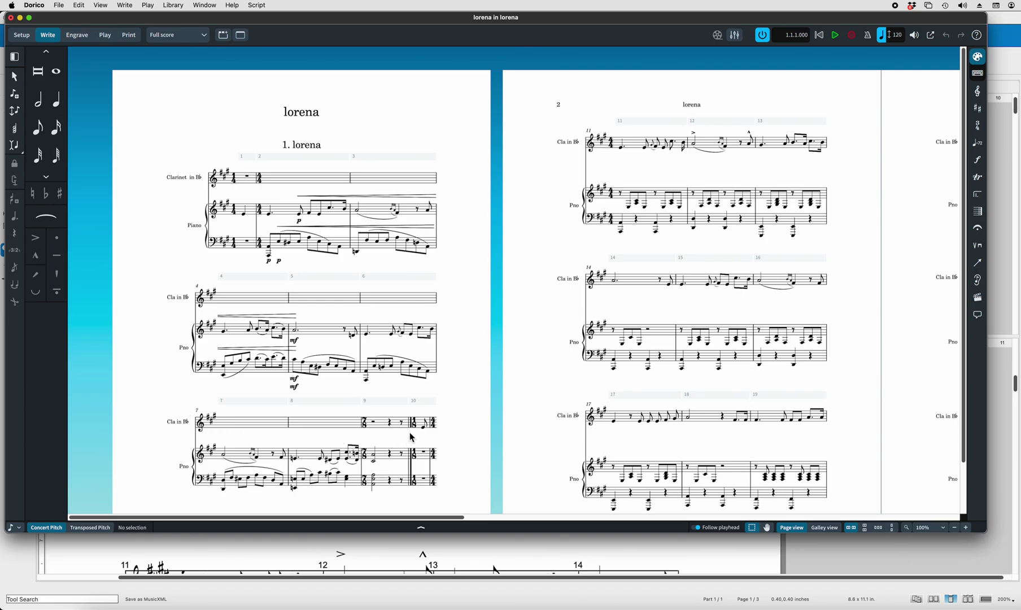
click(87, 528)
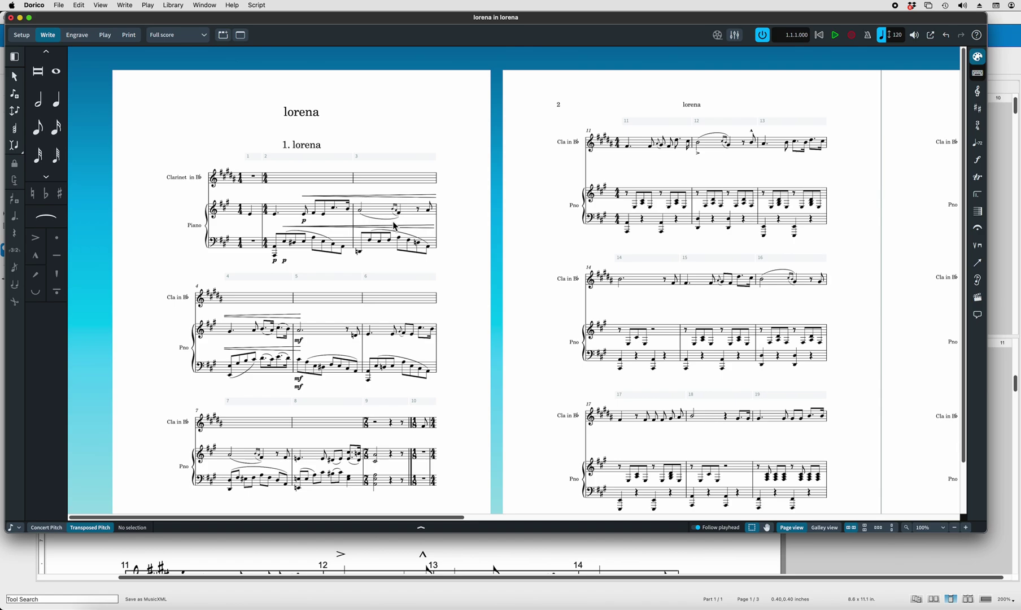
Step: Delete the duplicate p dynamic in piano bar 2 and select the hairpin above the treble staff
click(304, 222)
drag(305, 223, 249, 225)
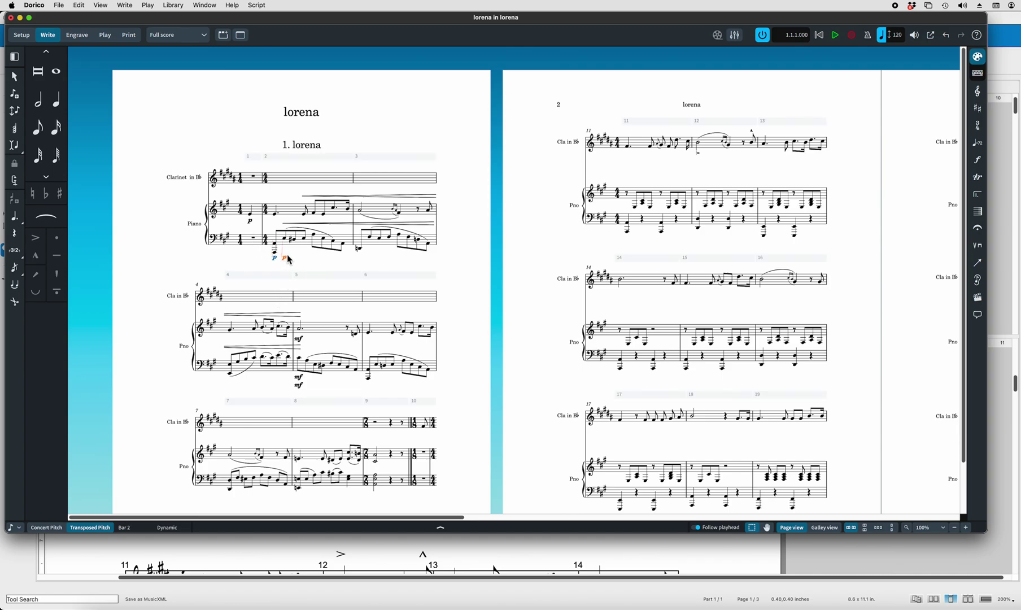
key(BackSpace)
key(shift+n)
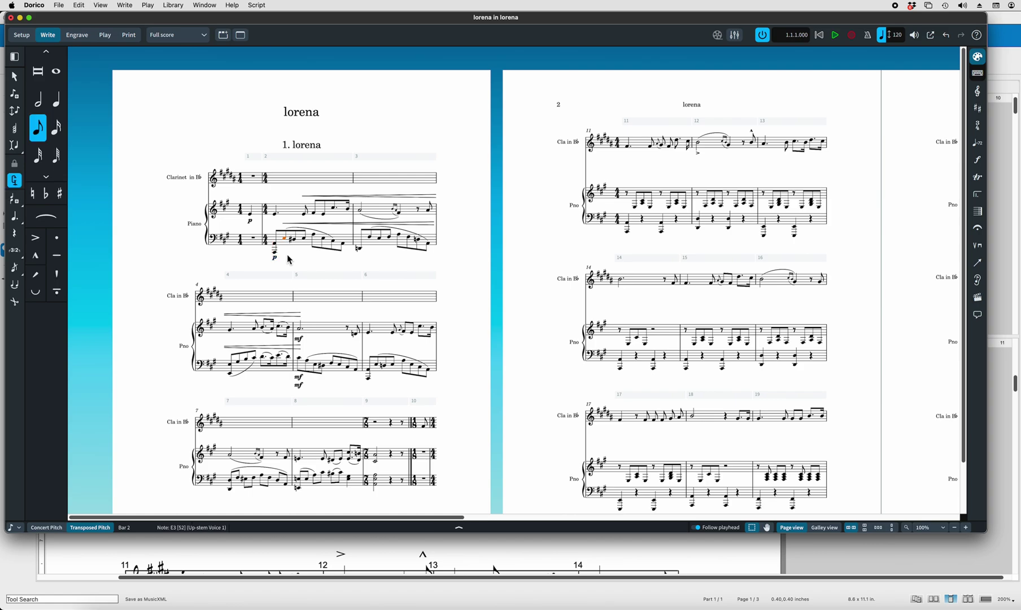
click(325, 196)
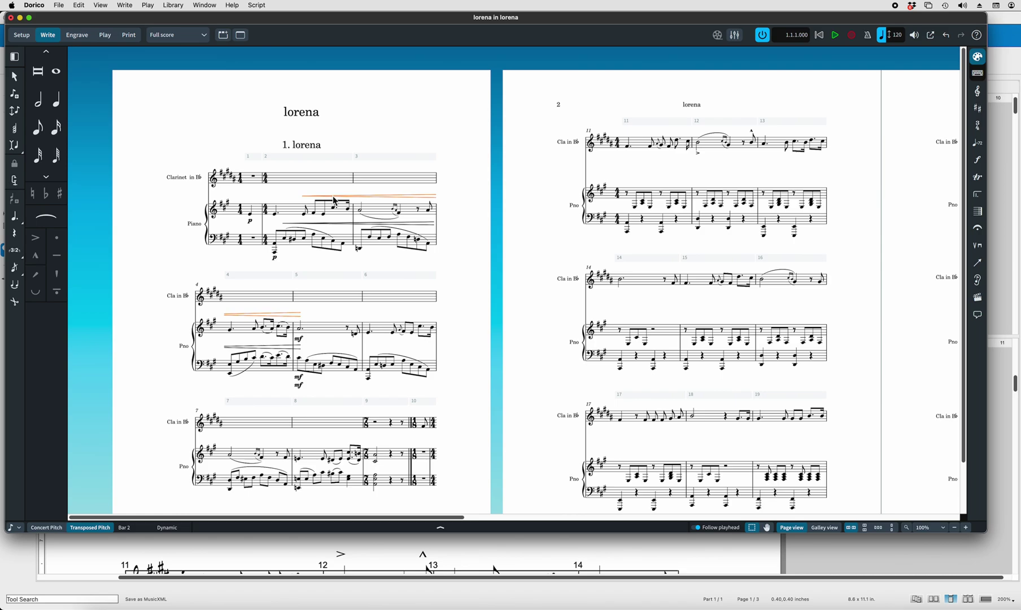
click(336, 198)
Step: Delete the long dynamic line in piano bar 2, then try and undo a crescendo hairpin
key(shift+n)
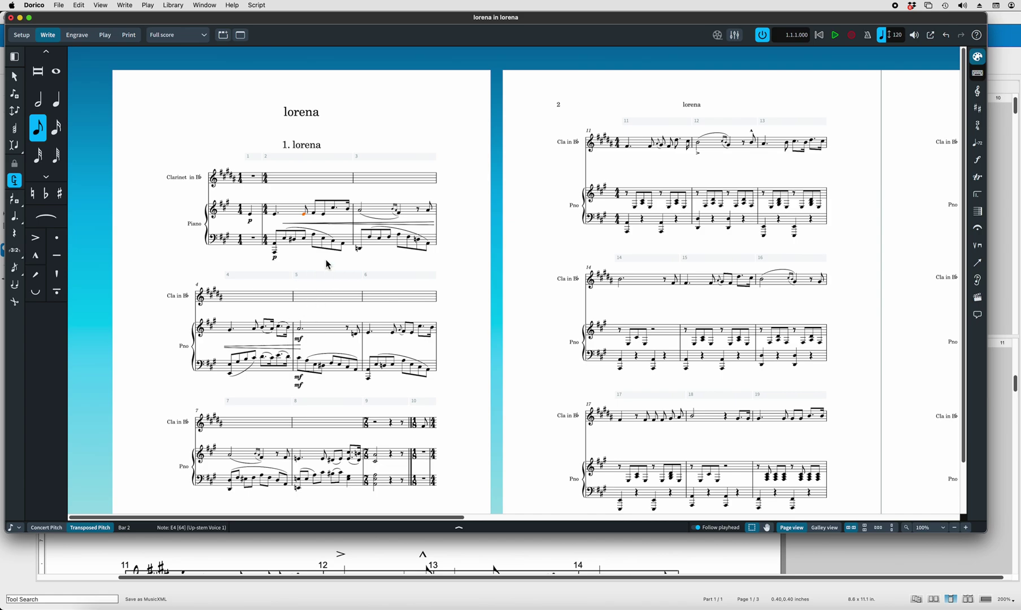
click(346, 225)
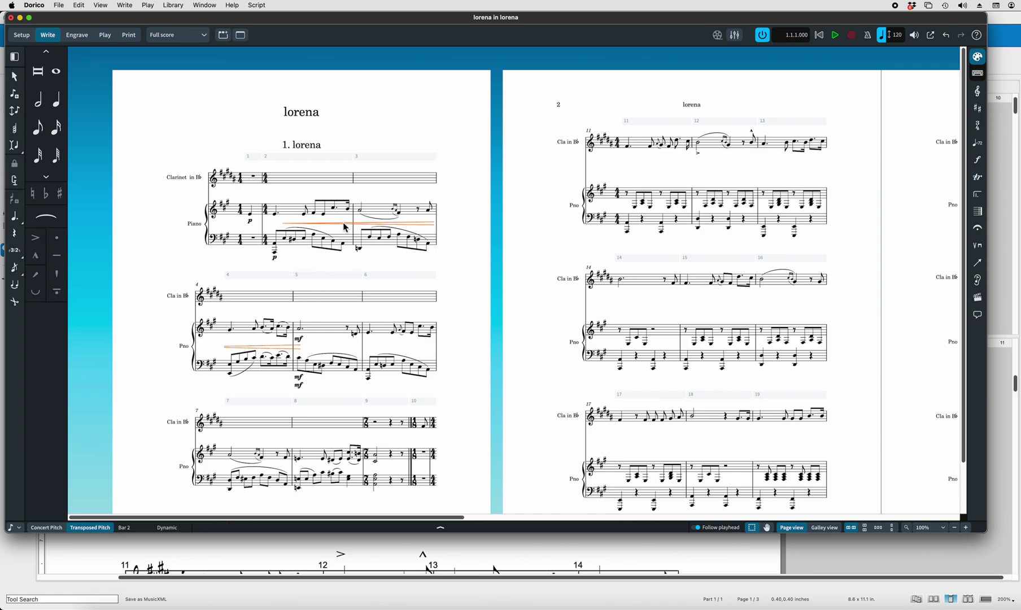
key(Delete)
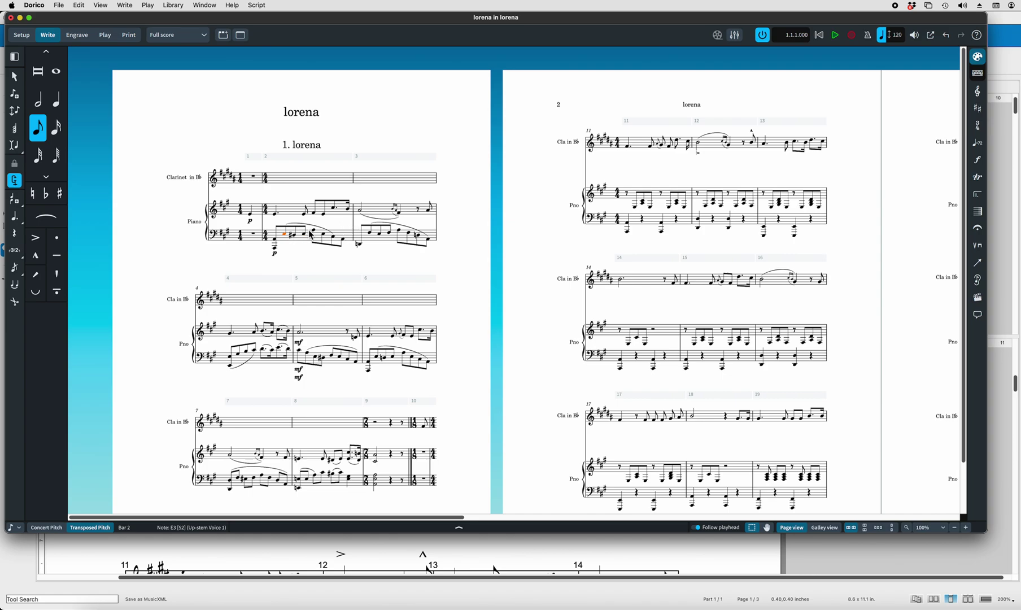
key(shift+comma)
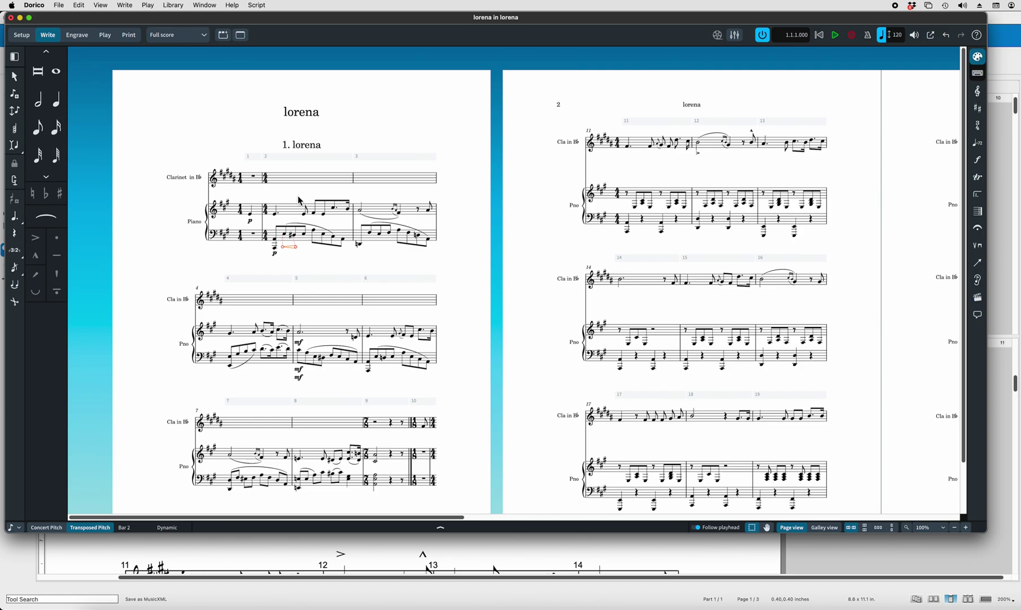
key(super+z)
Step: Add a crescendo hairpin across the piano notes in bars 2–3
drag(274, 194, 411, 224)
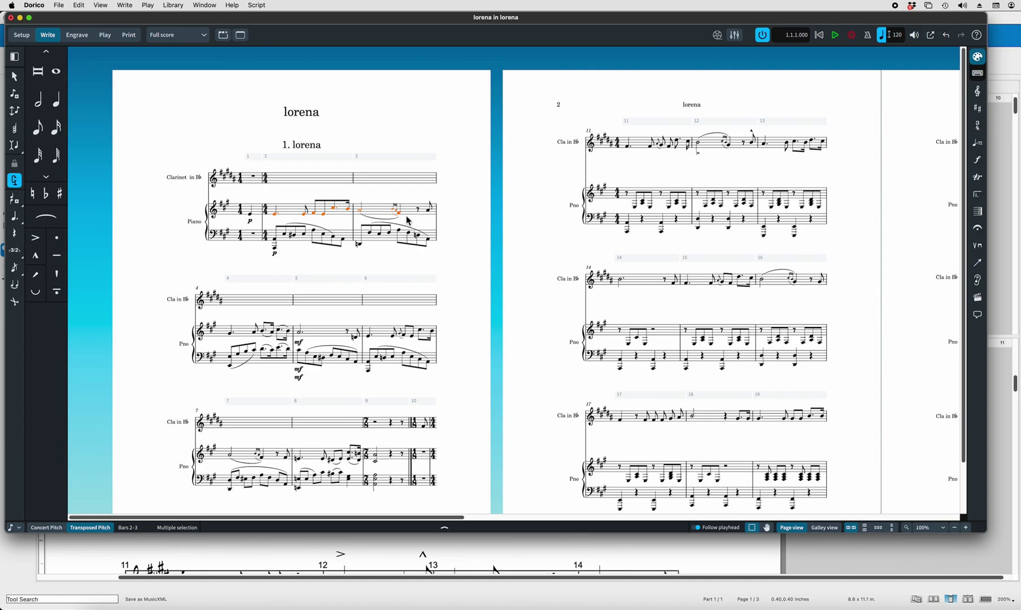
key(super+comma)
click(610, 409)
key(shift+comma)
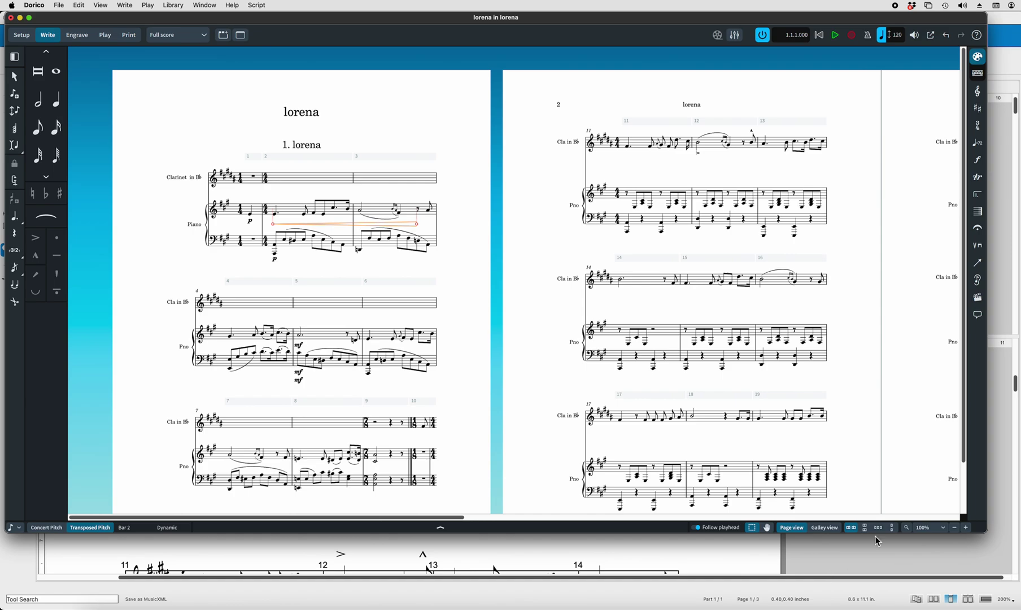
Step: Quit Dorico without saving the changes to the lorena score
click(287, 41)
click(35, 5)
click(52, 101)
click(485, 285)
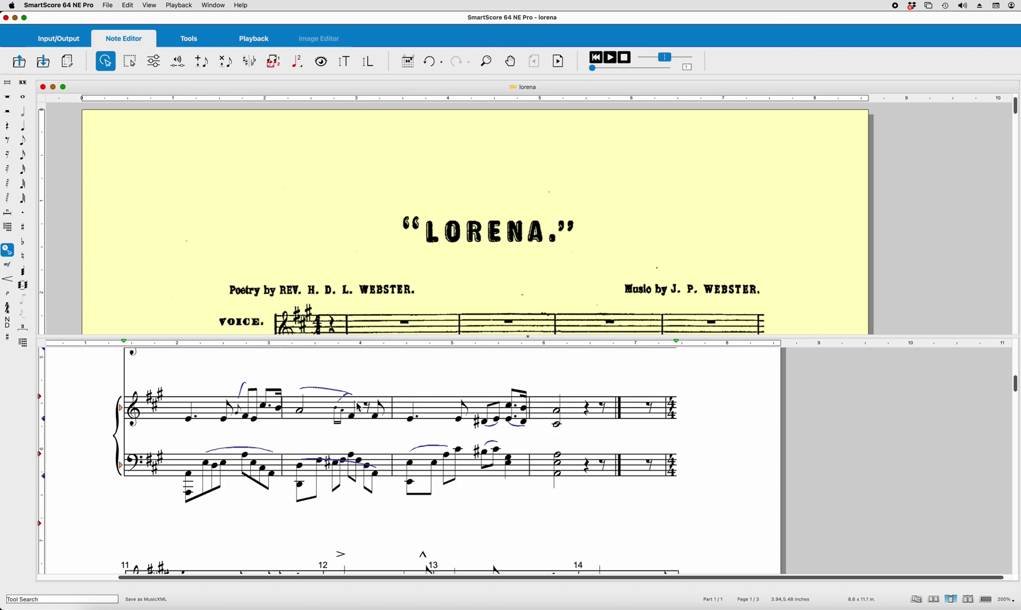
scroll(359, 395, down, 2)
scroll(357, 408, down, 4)
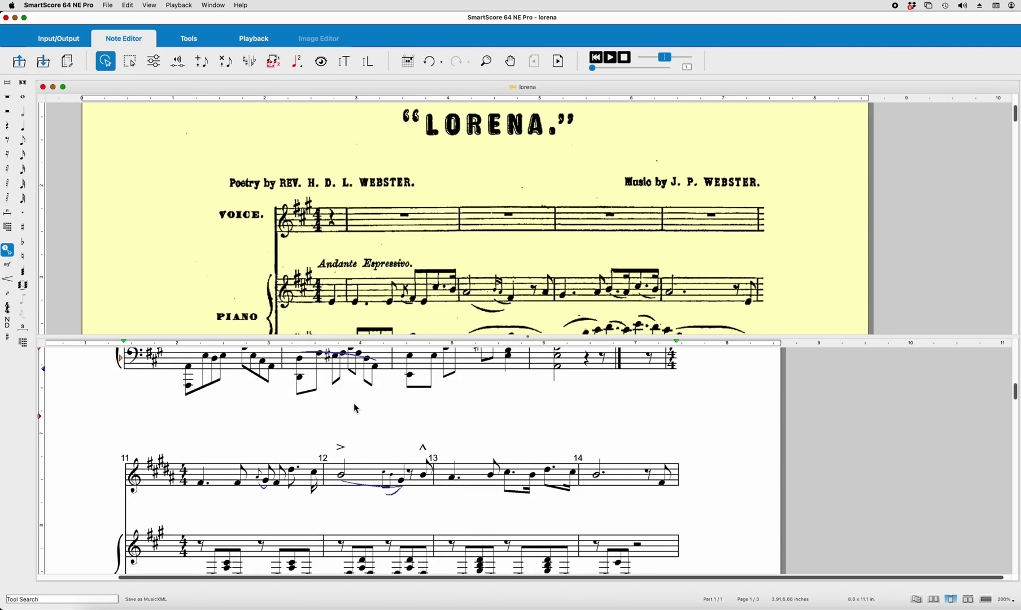
scroll(357, 408, down, 2)
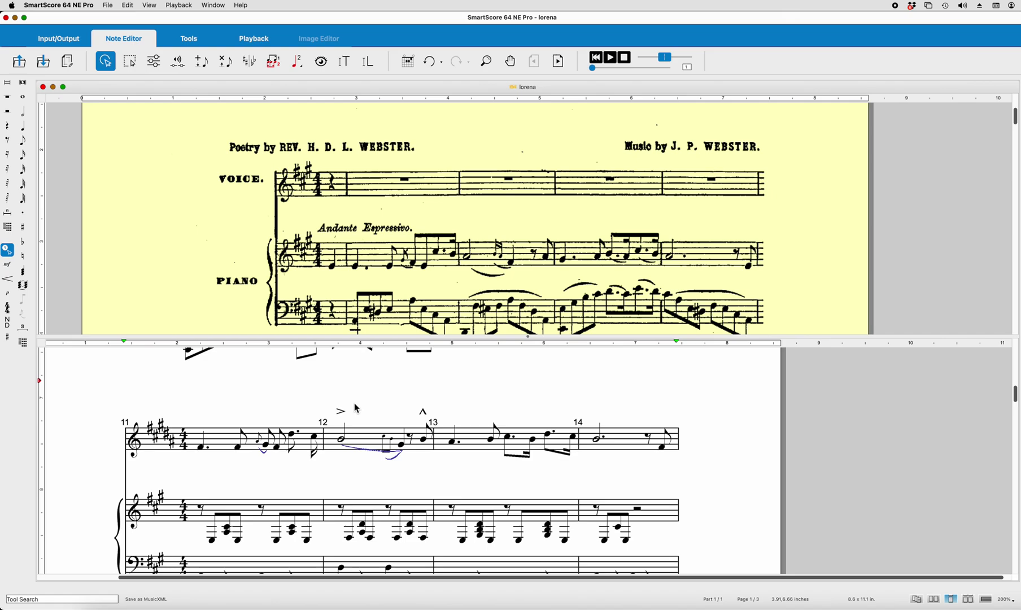